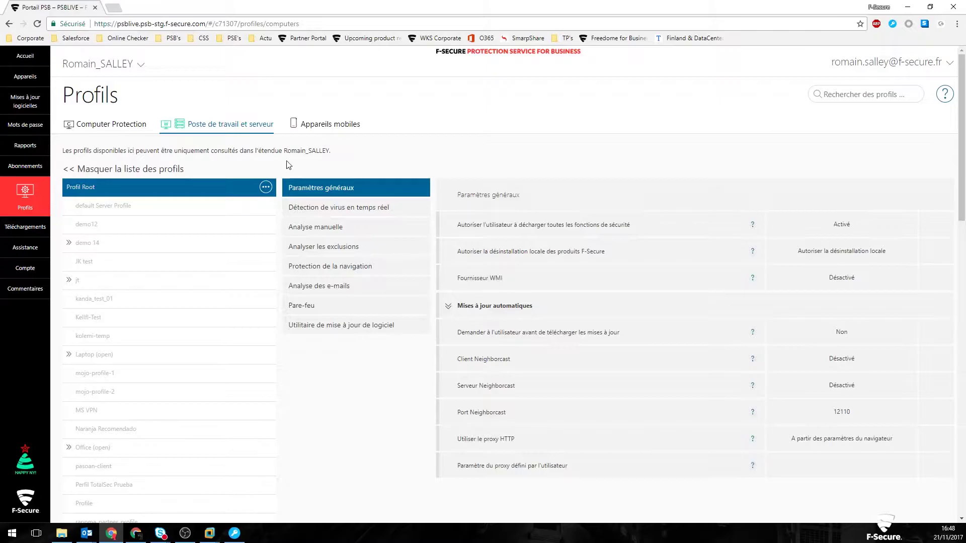
Step: Look through the workstation and server profile list and view the actions available for the demo12 profile
scroll(233, 246, down, 7)
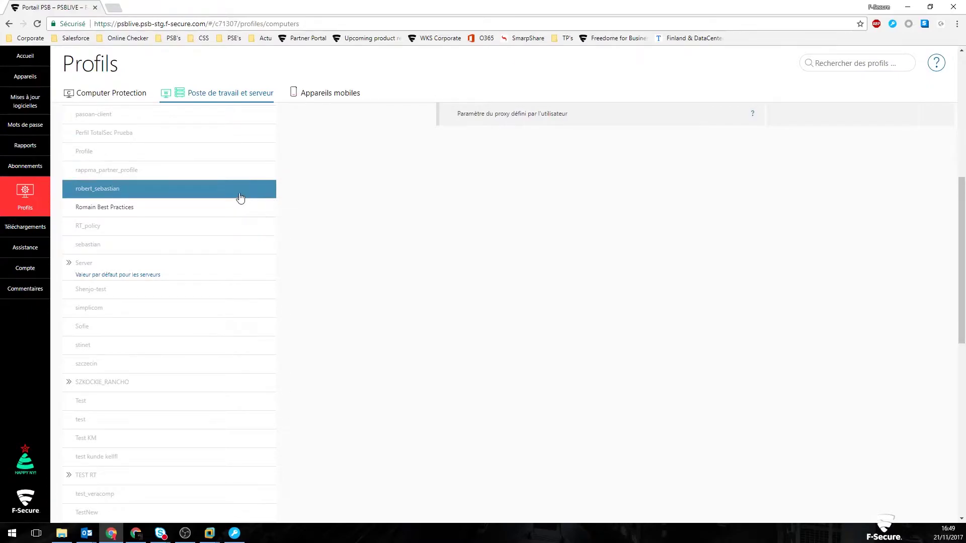
scroll(237, 207, up, 10)
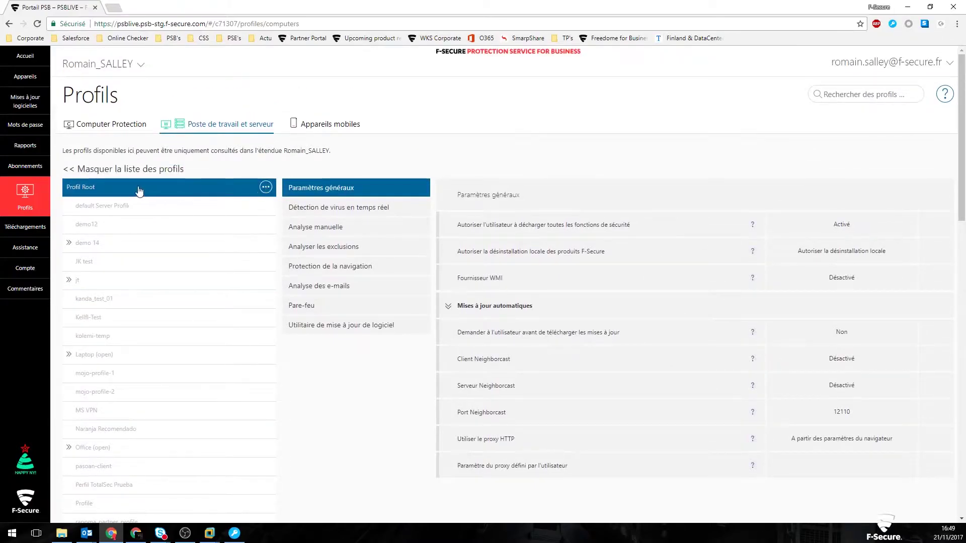
click(172, 224)
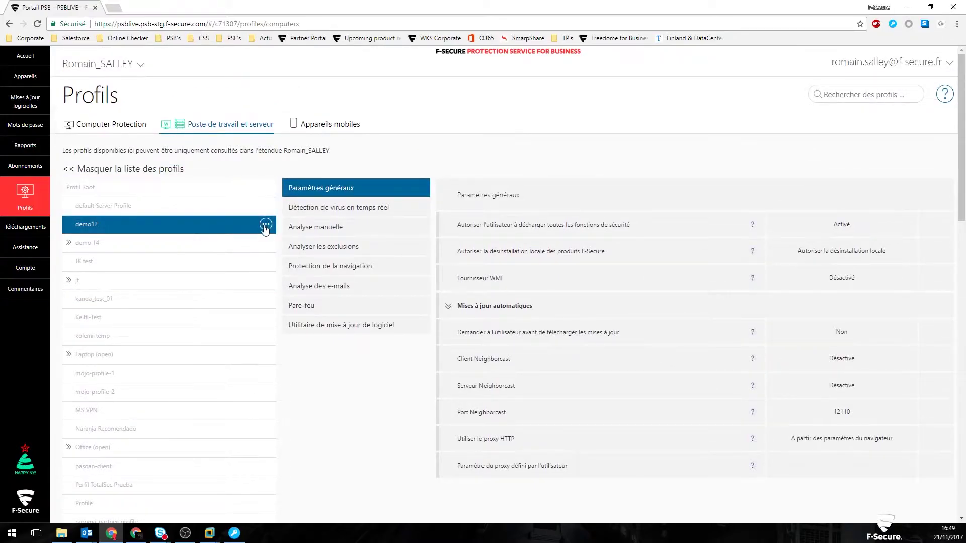
click(265, 224)
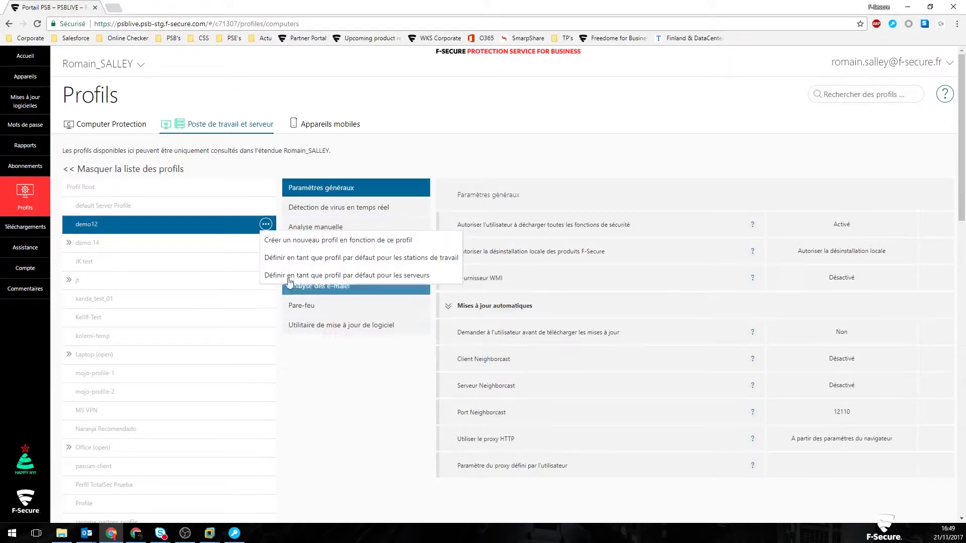
Step: Create a new profile based on Profil Root, name it "Test Vidéo", leave the description empty and save it
click(147, 192)
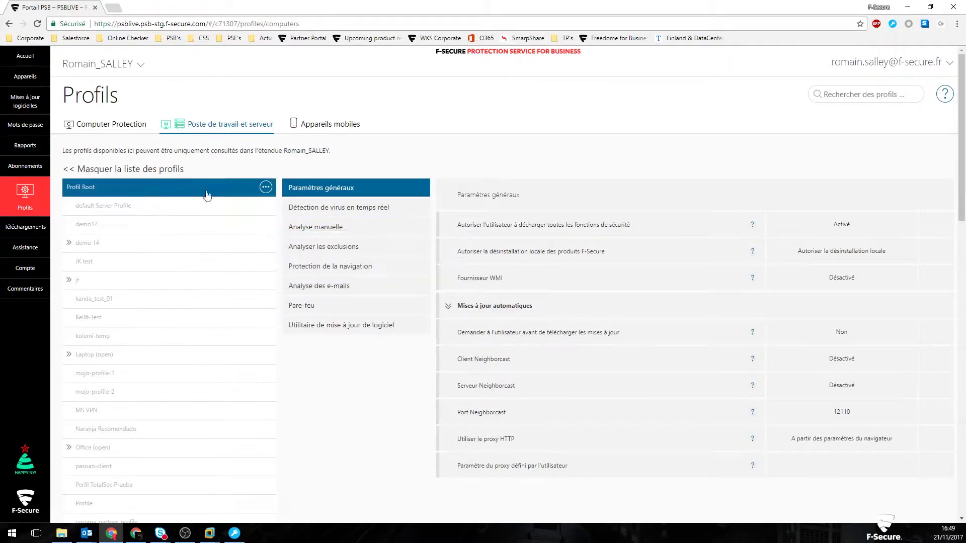
click(265, 188)
click(311, 205)
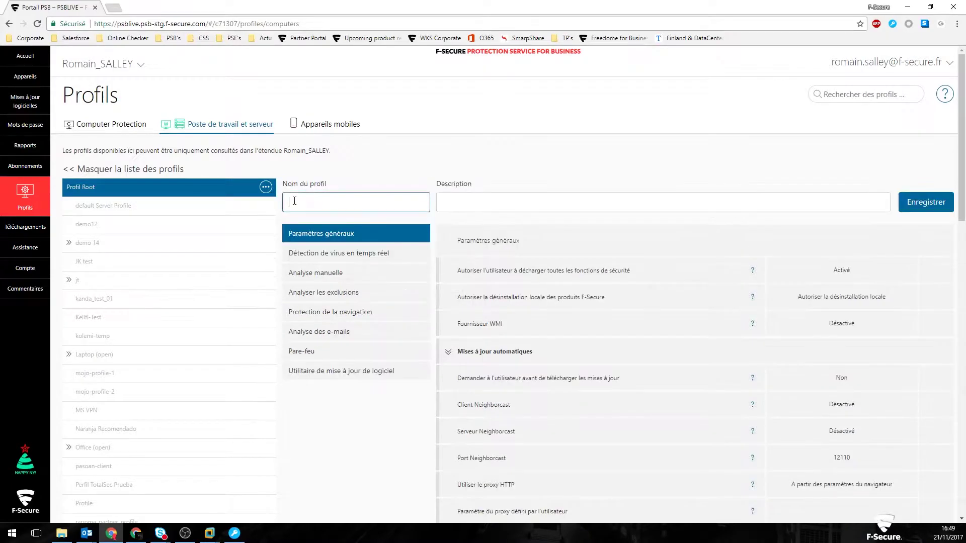
click(311, 203)
text(Te)
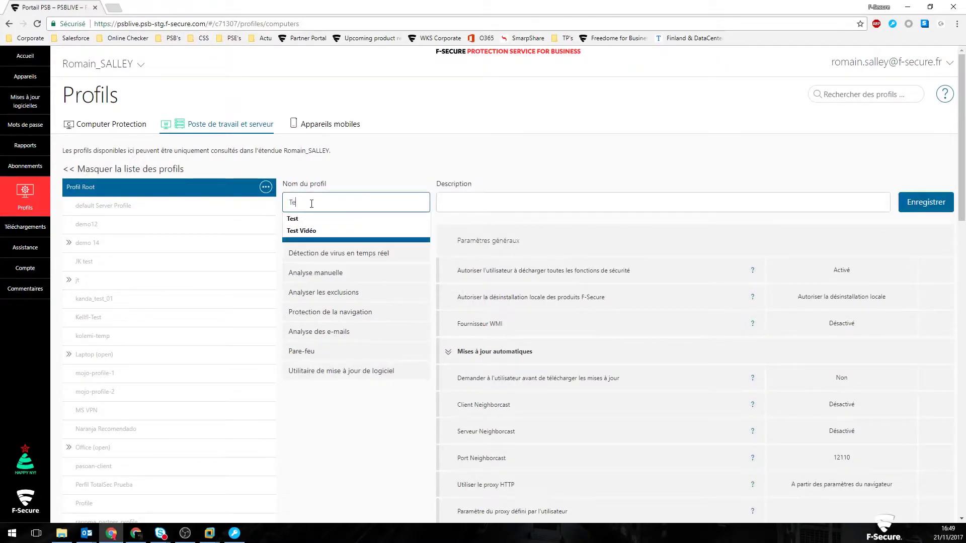
text(st Vidéo)
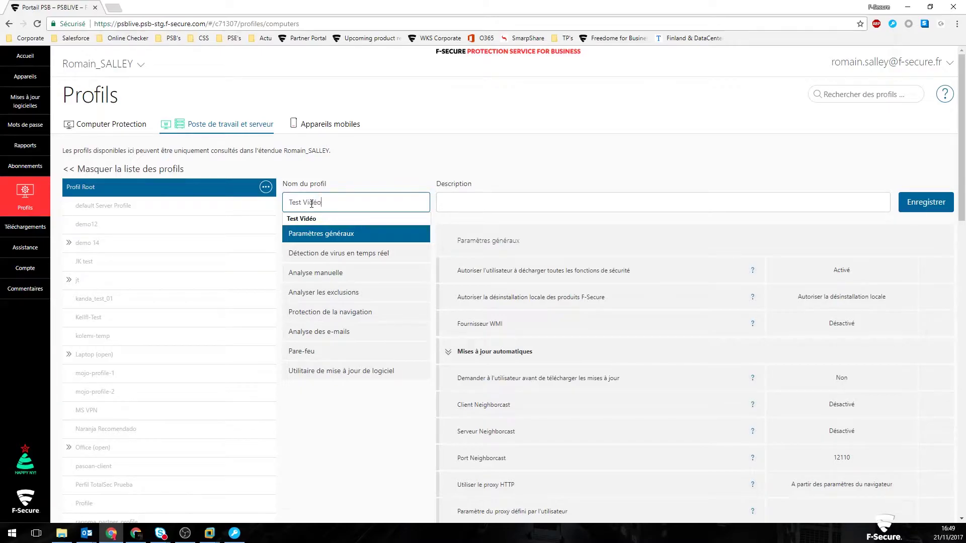
click(493, 205)
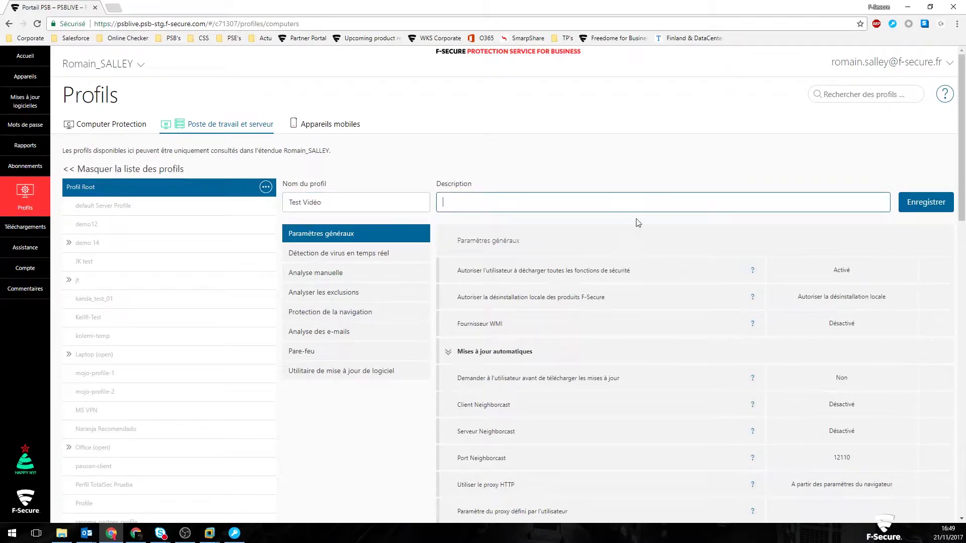
click(915, 205)
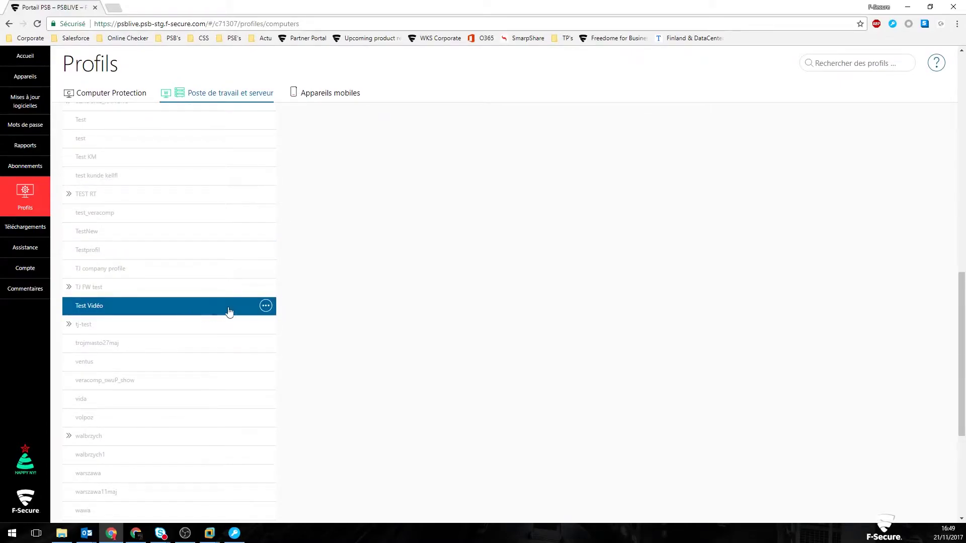
Step: Disallow user modifications for the whole Test Vidéo profile, then save and publish the change
click(266, 307)
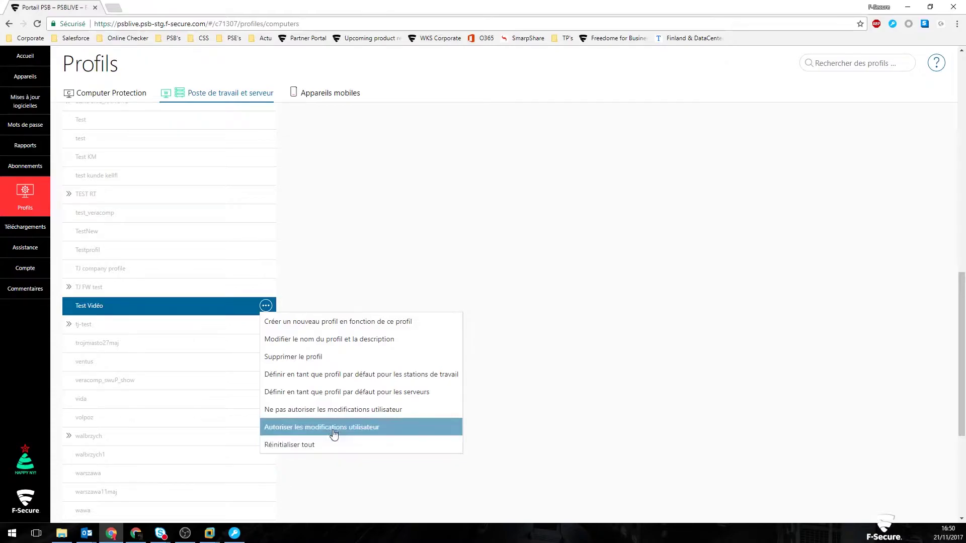
click(334, 410)
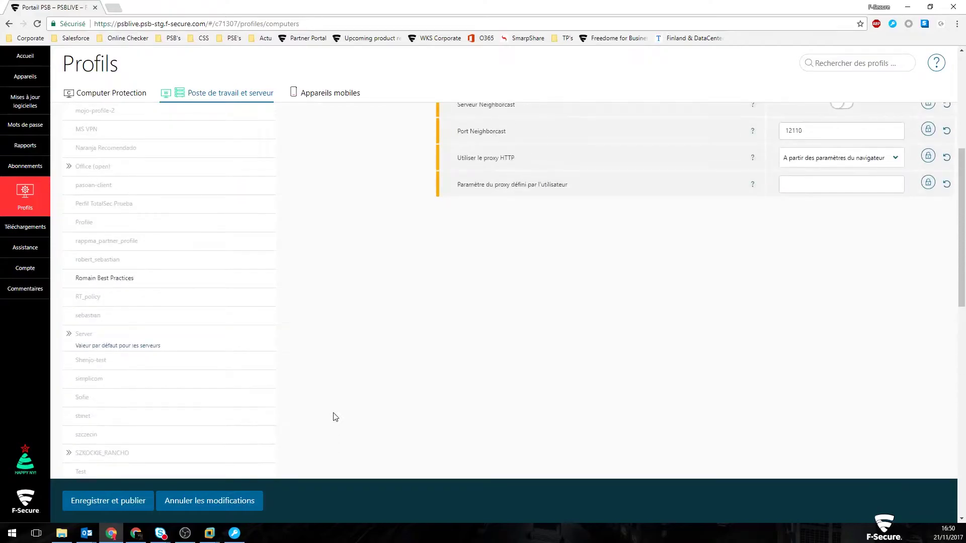
scroll(335, 417, down, 1)
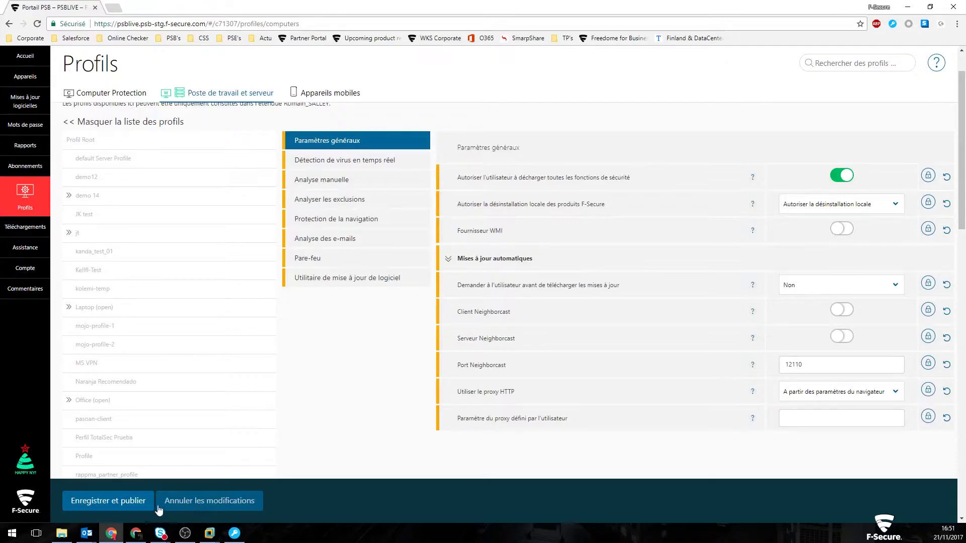
click(113, 504)
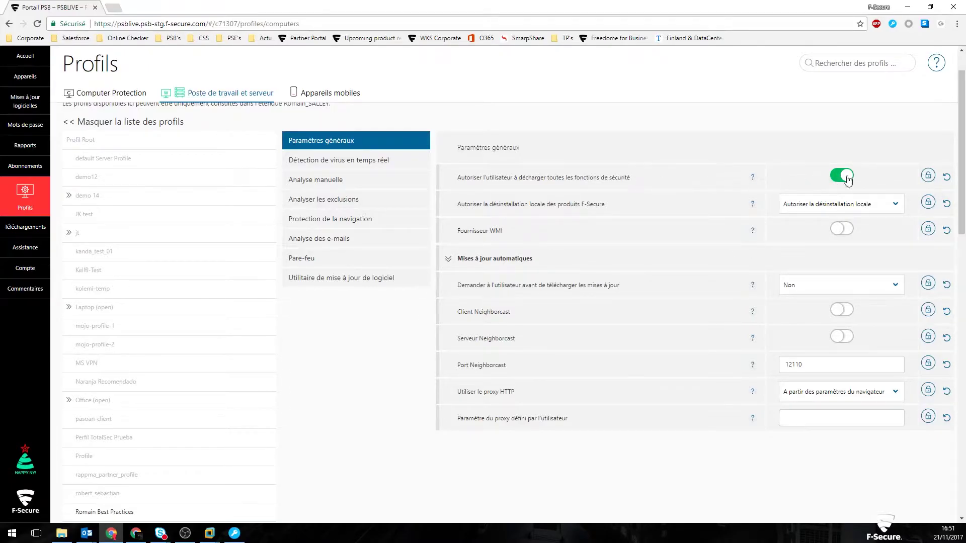
Step: Try unlocking the setting that lets users unload all security functions, and restore its lock
click(928, 179)
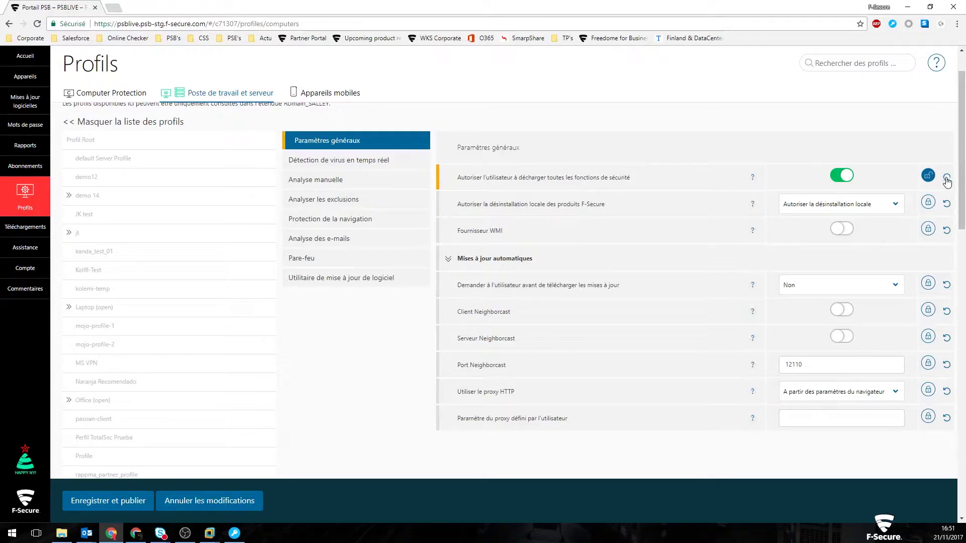
click(946, 181)
click(928, 177)
Step: Stop users from unloading all security functions and set local uninstallation of F-Secure products to "Interdire la désinstallation locale"
click(841, 180)
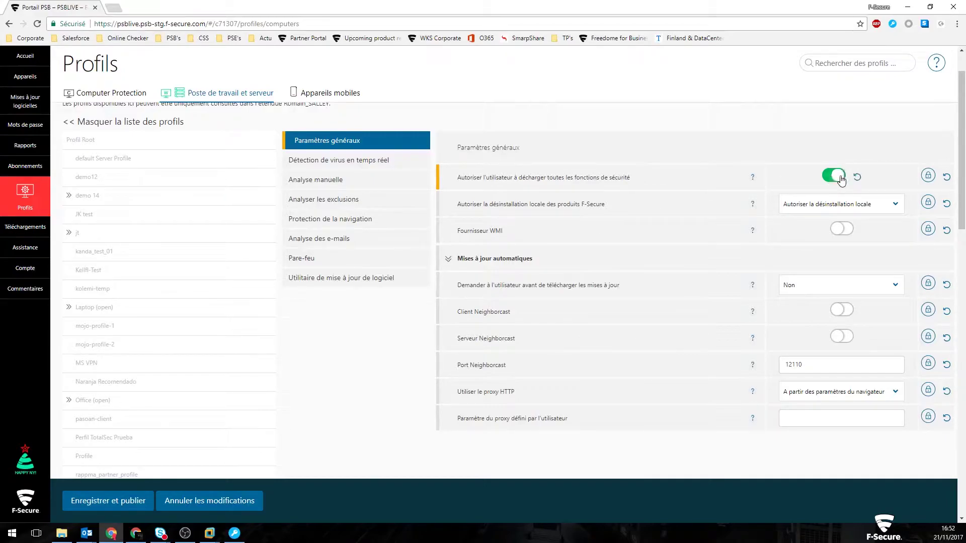
click(791, 205)
click(813, 234)
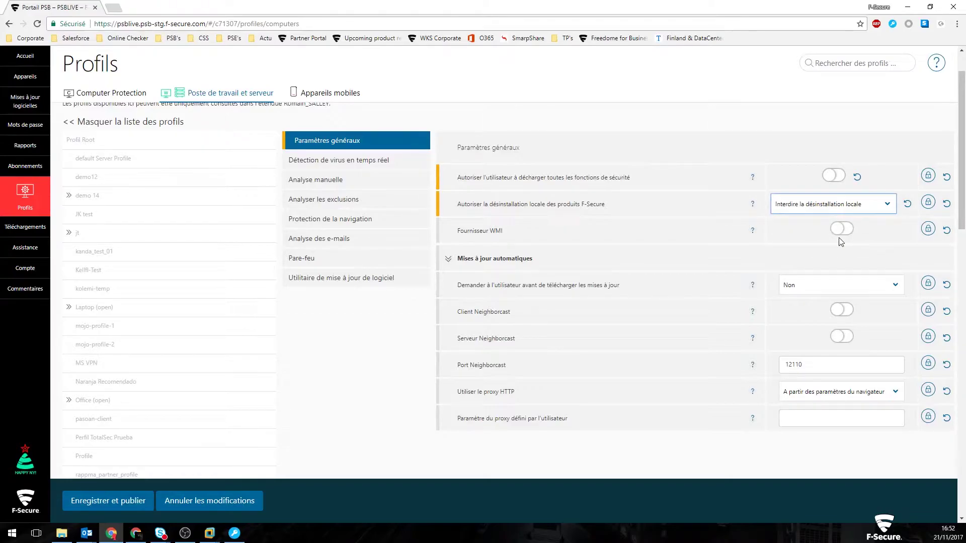
Step: Enable both the Neighborcast client and the Neighborcast server in the automatic update settings
scroll(841, 242, down, 1)
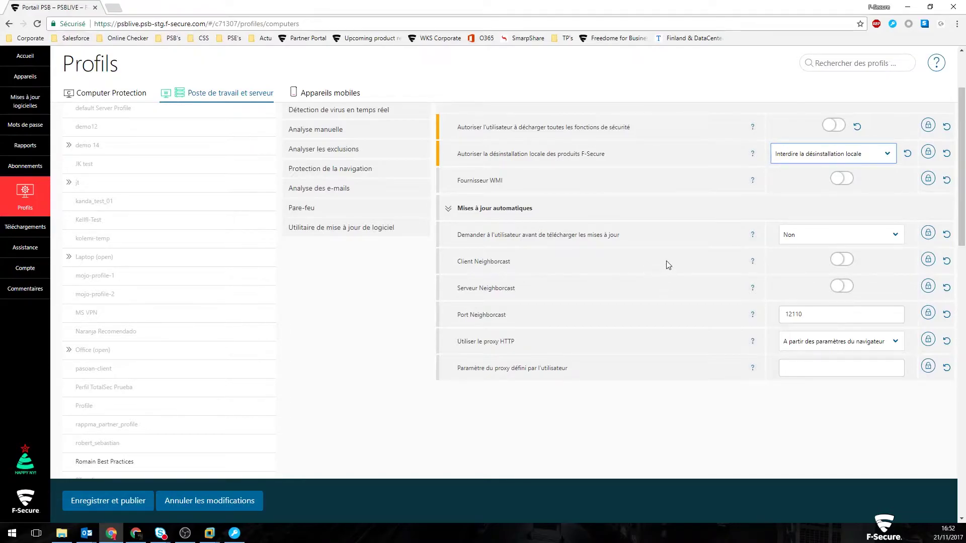
click(840, 261)
click(846, 285)
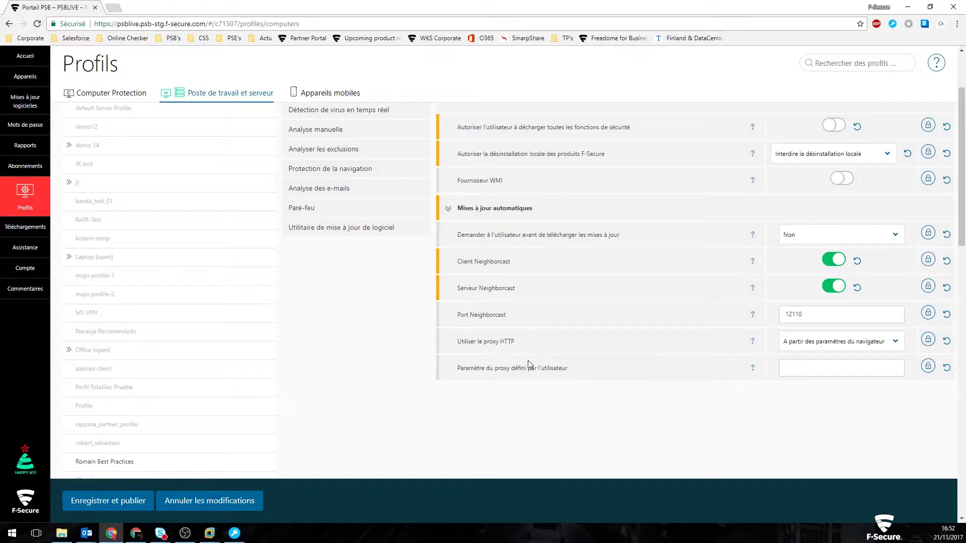
Step: Open the real-time virus detection settings and review the choices for files to scan and the included extensions
scroll(533, 361, up, 2)
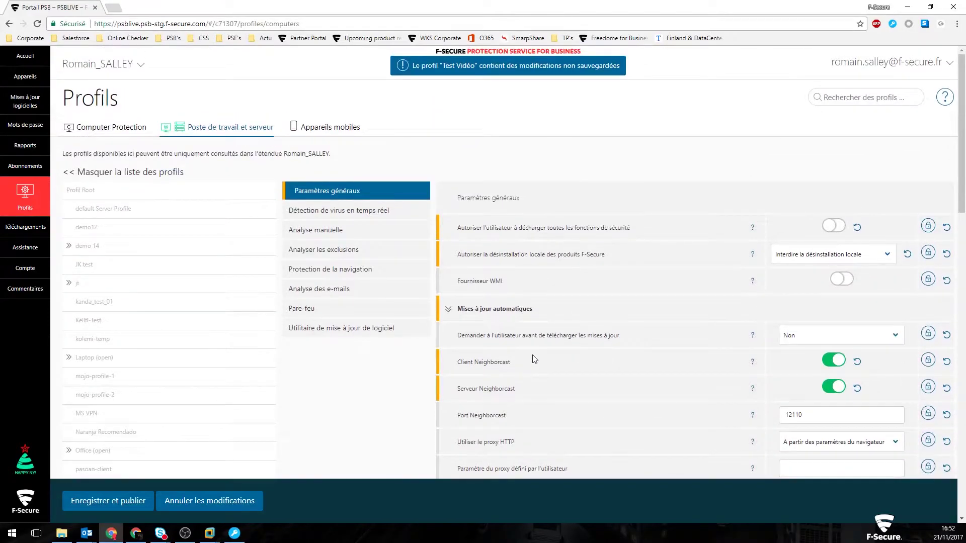
scroll(537, 363, down, 1)
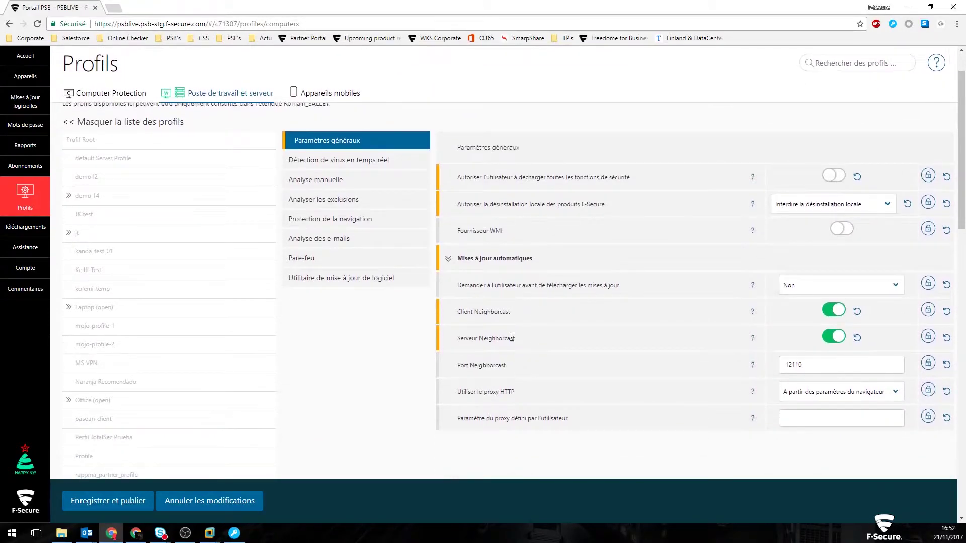
click(392, 171)
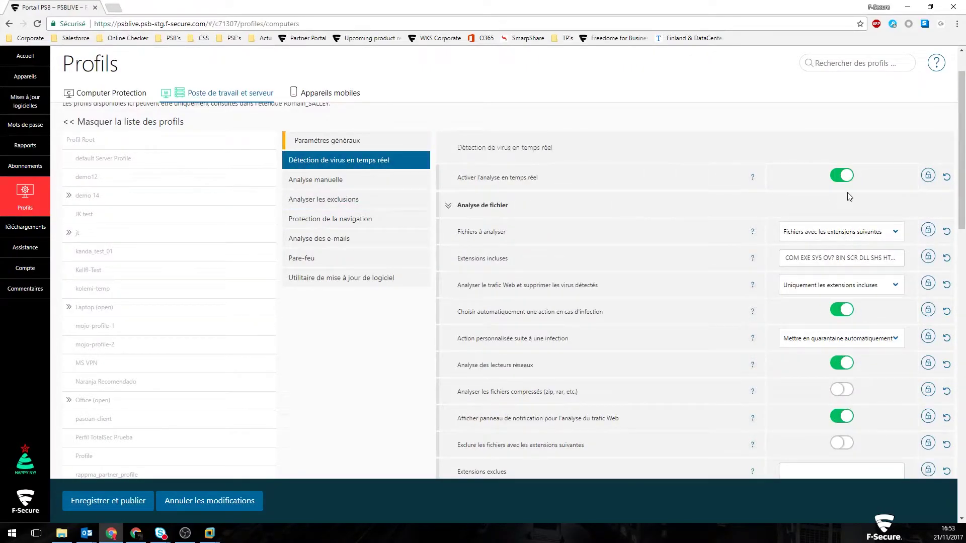
scroll(825, 195, down, 1)
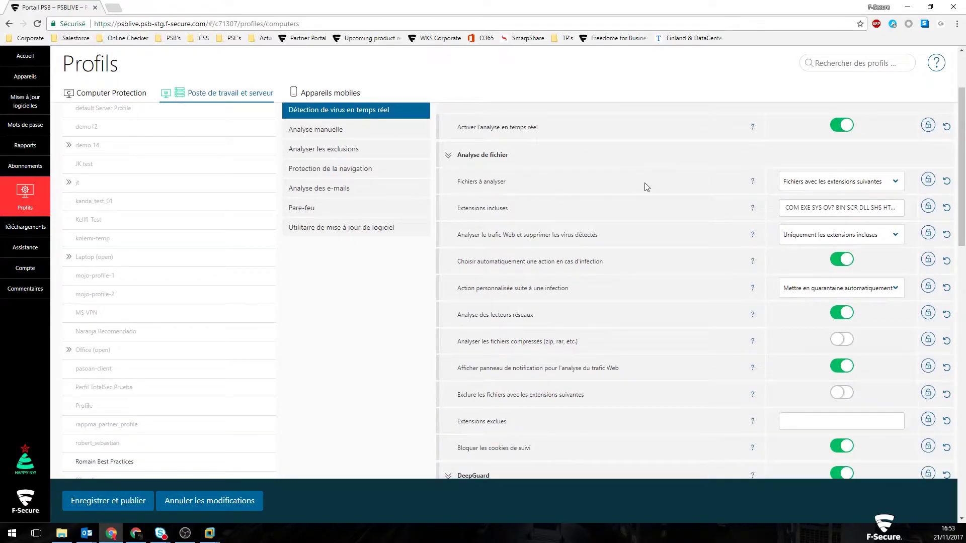
click(800, 184)
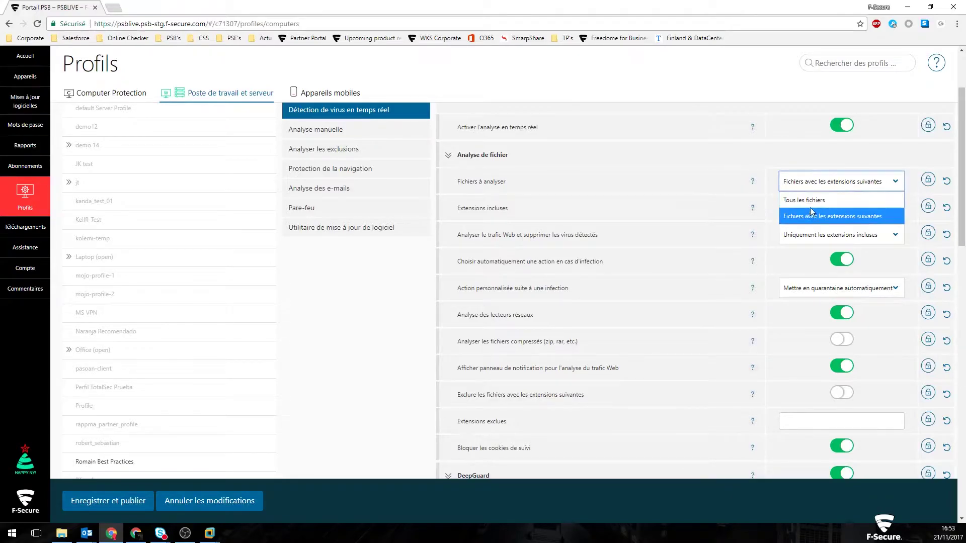
click(722, 179)
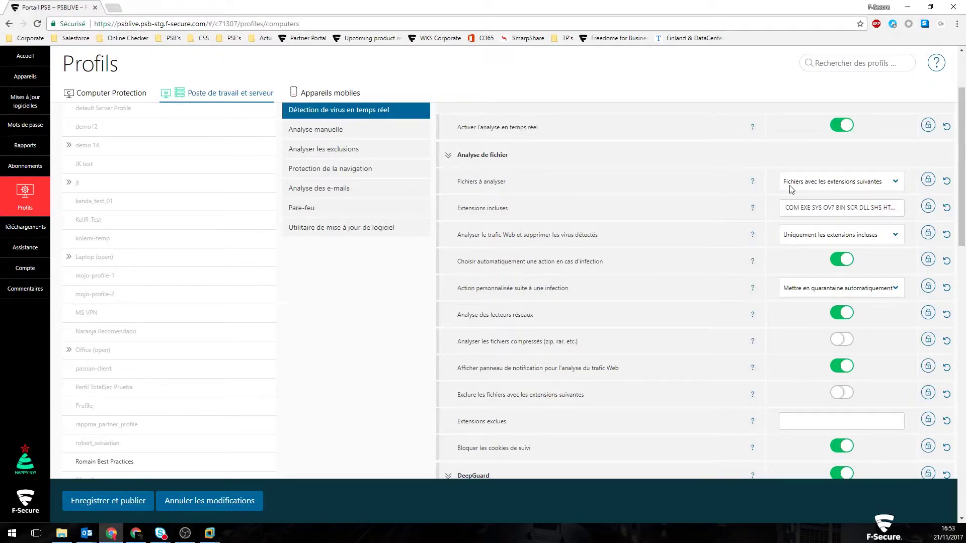
drag(788, 207, 914, 216)
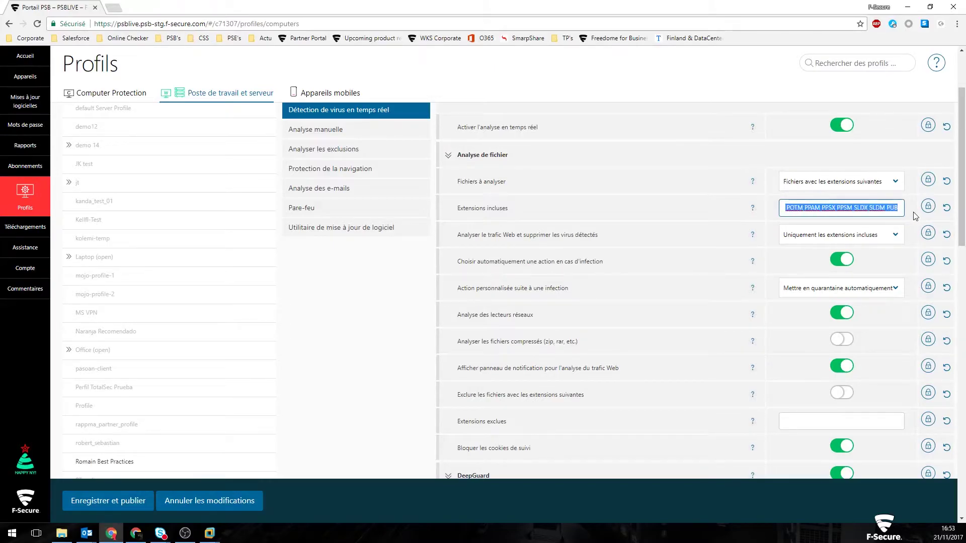
click(872, 208)
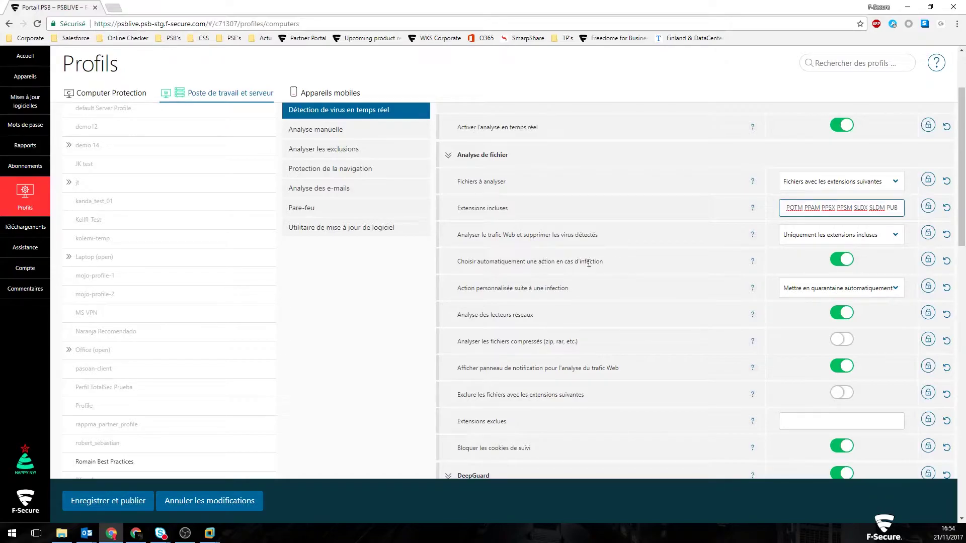
Step: Turn off automatic action selection on infection and view the available custom infection actions
click(840, 265)
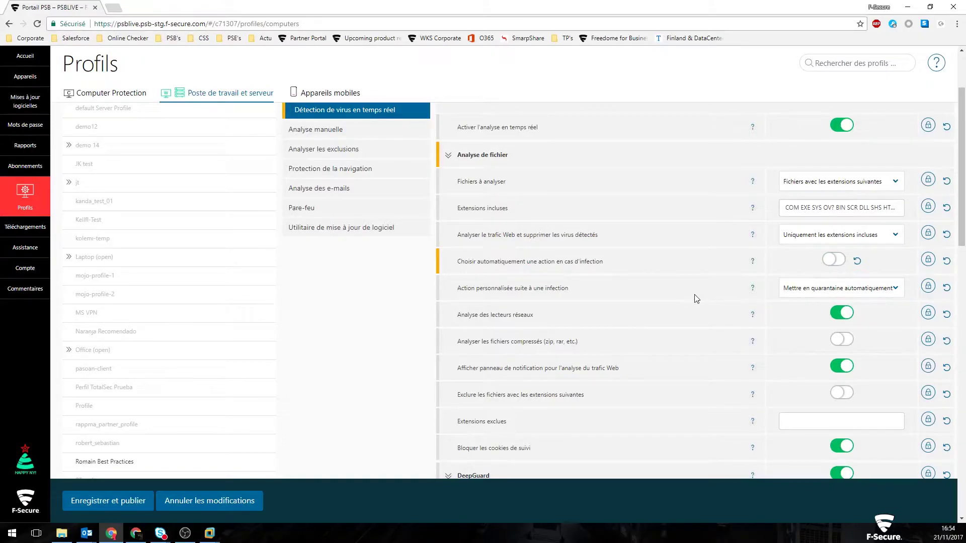
click(806, 296)
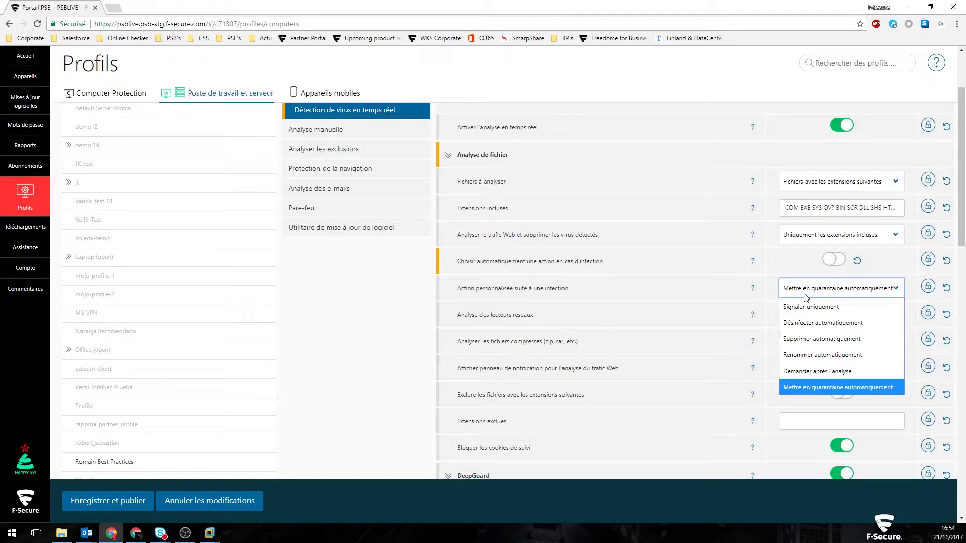
click(681, 290)
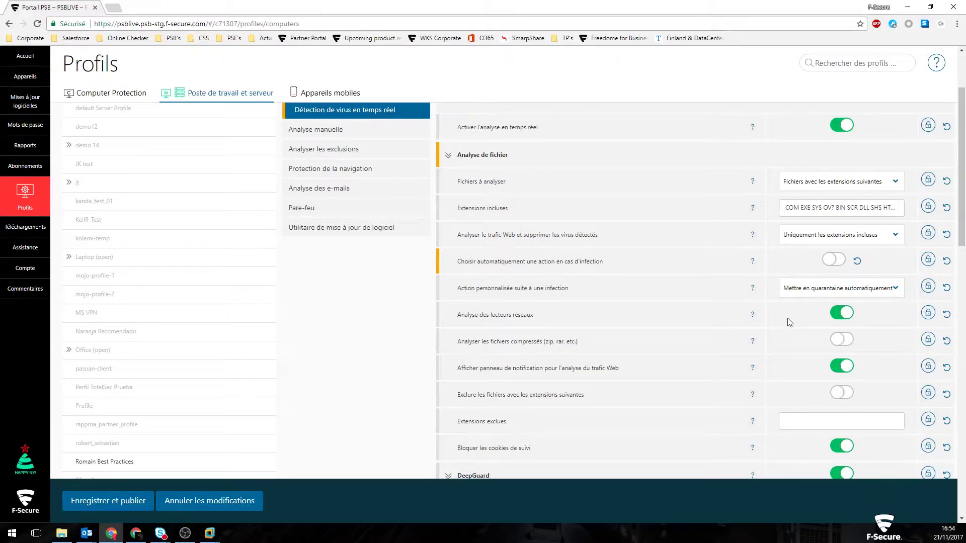
Step: Examine the remaining file scanning settings, from network drives to tracking cookies, and the first DeepGuard options
scroll(816, 326, down, 1)
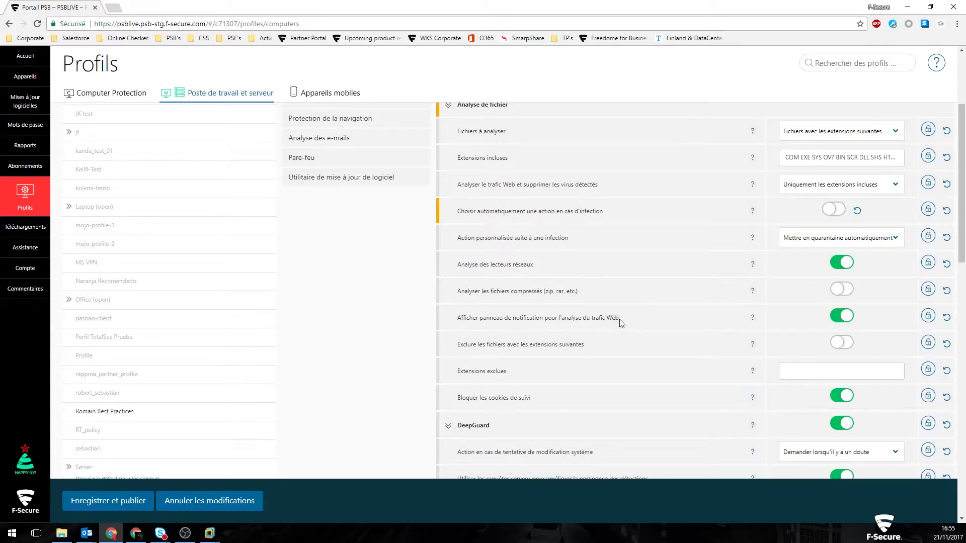
drag(619, 318, 568, 318)
click(607, 320)
scroll(633, 324, down, 1)
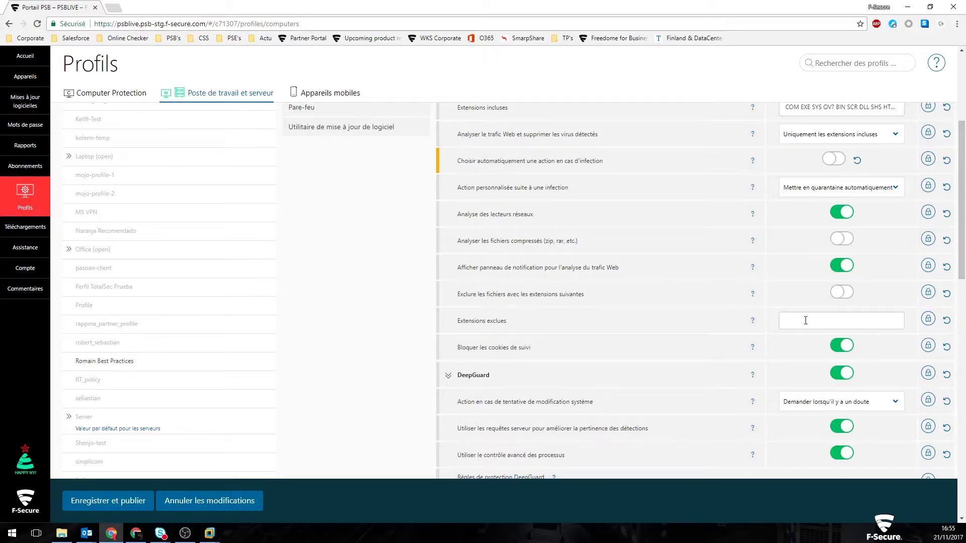
scroll(795, 306, up, 1)
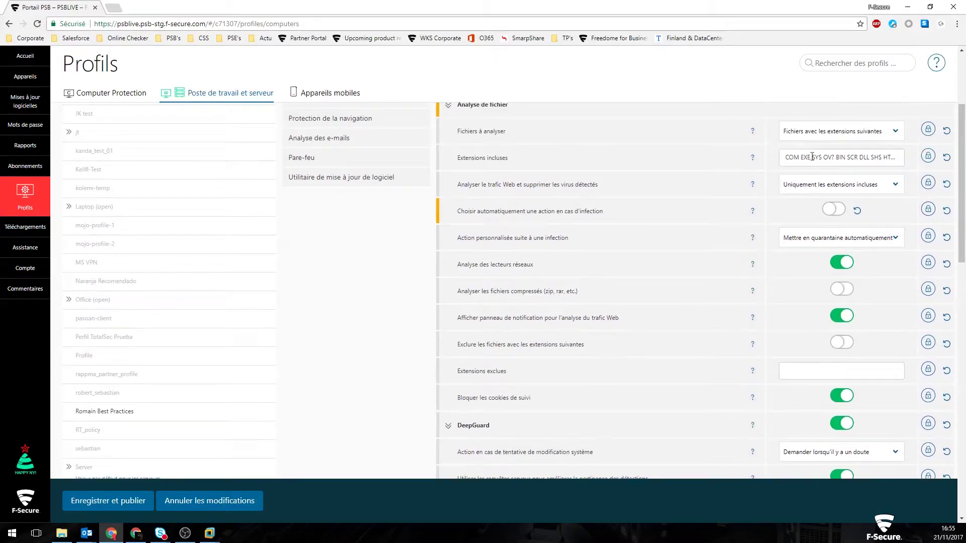
scroll(782, 316, down, 1)
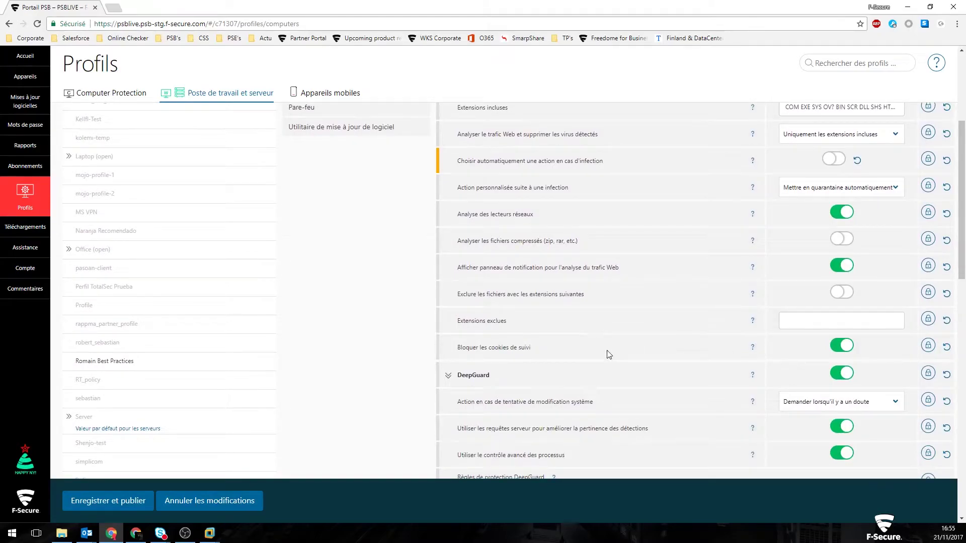
scroll(654, 345, down, 1)
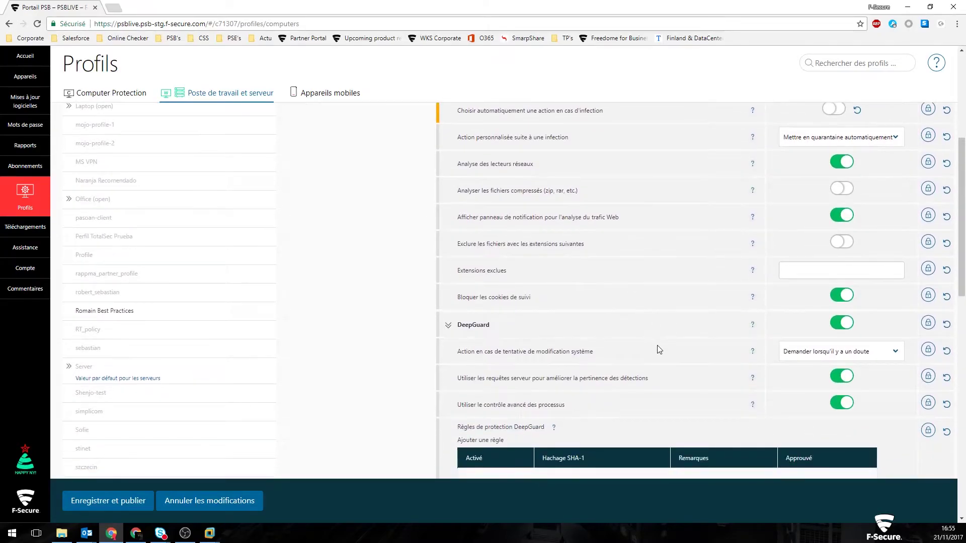
Step: Set the DeepGuard action for system modification attempts to "Automatique : ne pas me demander"
scroll(653, 347, down, 1)
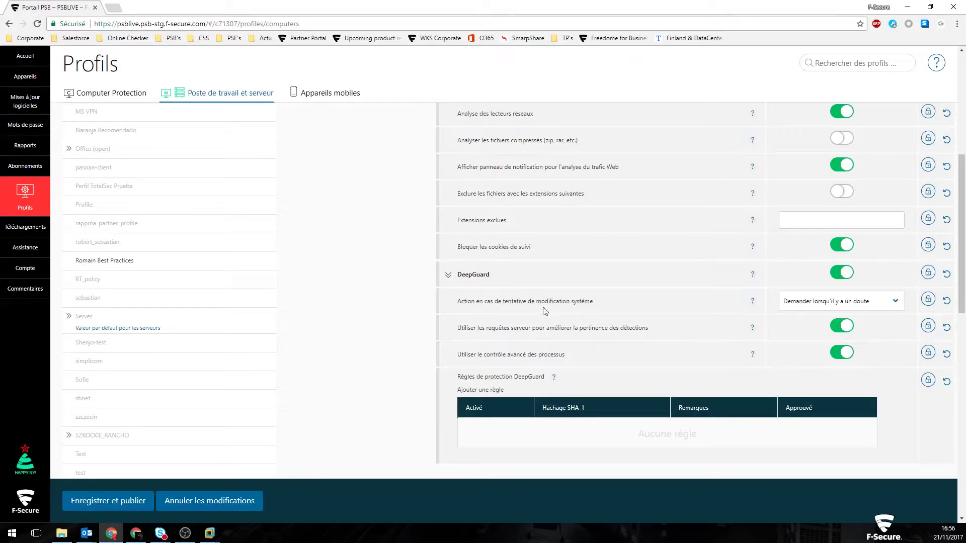
click(797, 306)
click(811, 320)
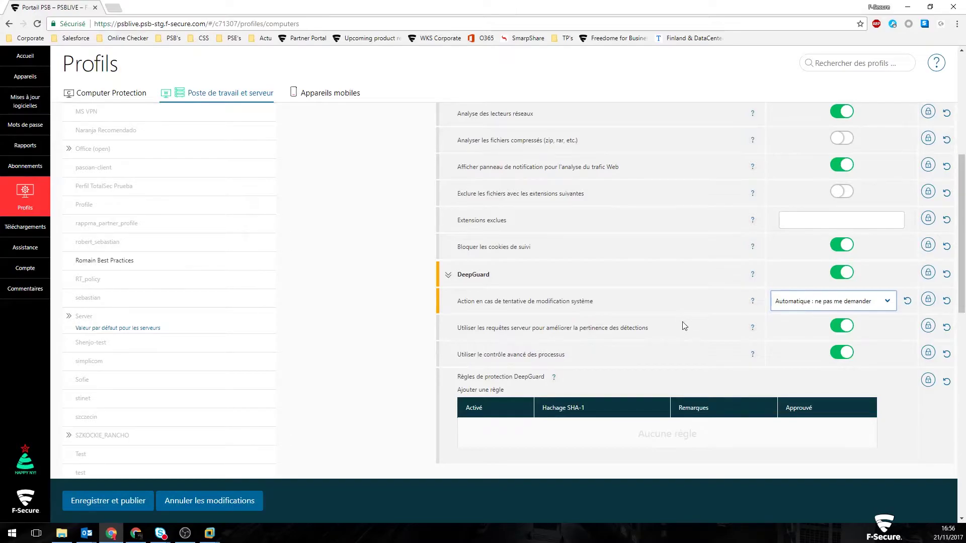
Step: Review the DeepGuard options for server queries and advanced process monitoring, along with the protection rules table
scroll(684, 326, down, 2)
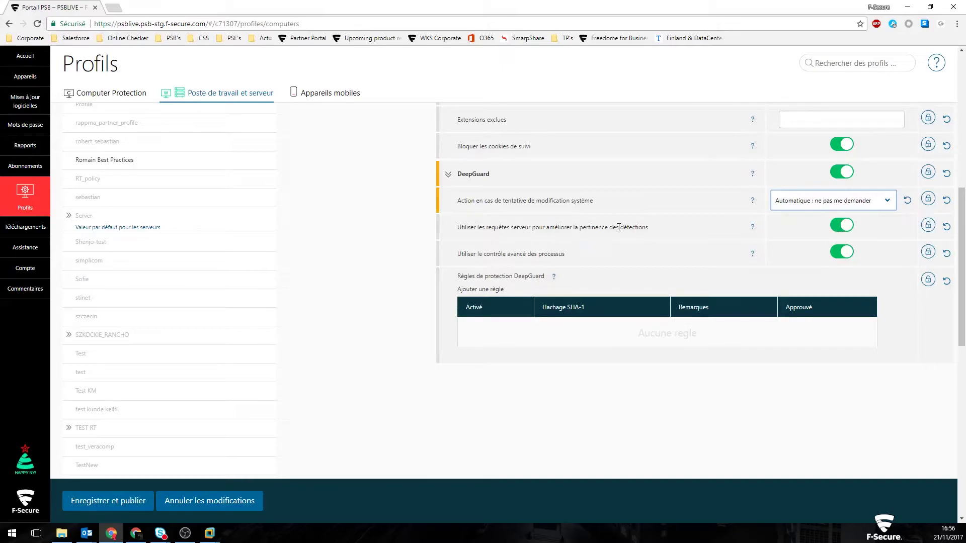
drag(457, 227, 669, 235)
click(669, 234)
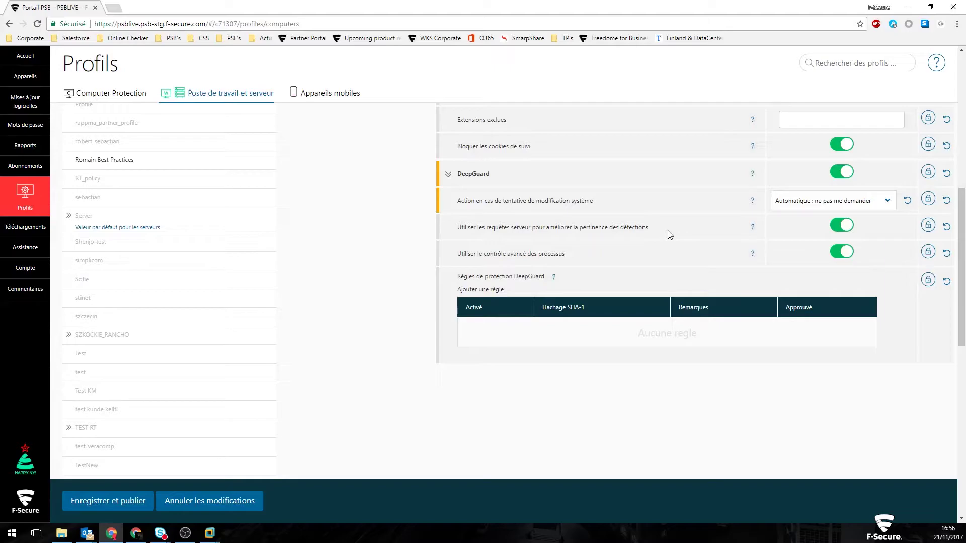
drag(566, 253, 499, 250)
click(570, 255)
Step: In the manual scanning settings, set the files to scan to "Tous les fichiers" and the infection action to "Mettre en quarantaine automatiquement"
scroll(807, 304, up, 6)
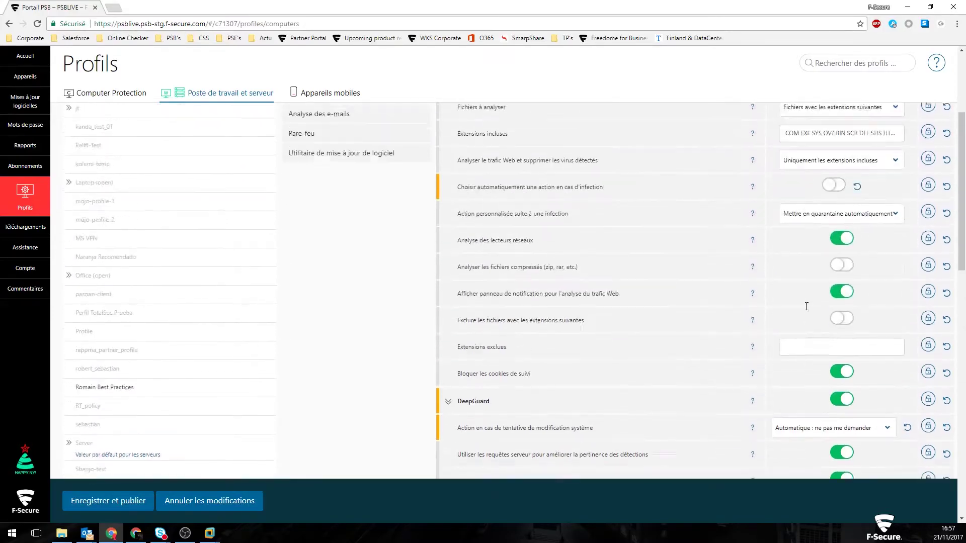
click(386, 137)
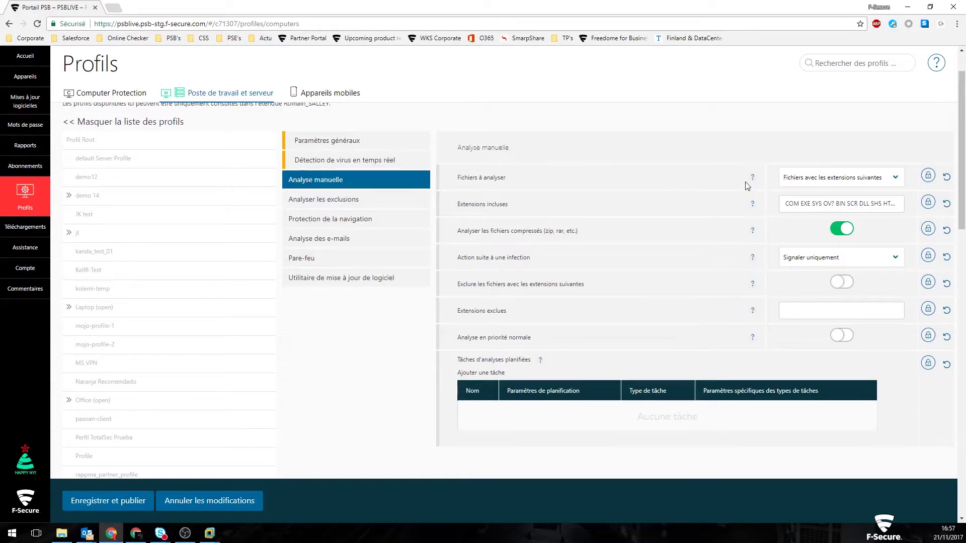
click(797, 185)
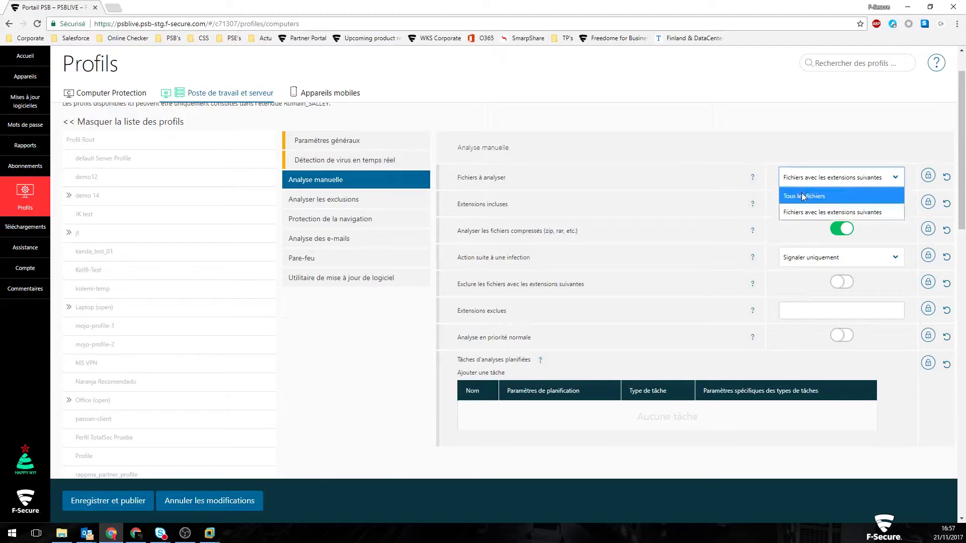
click(803, 195)
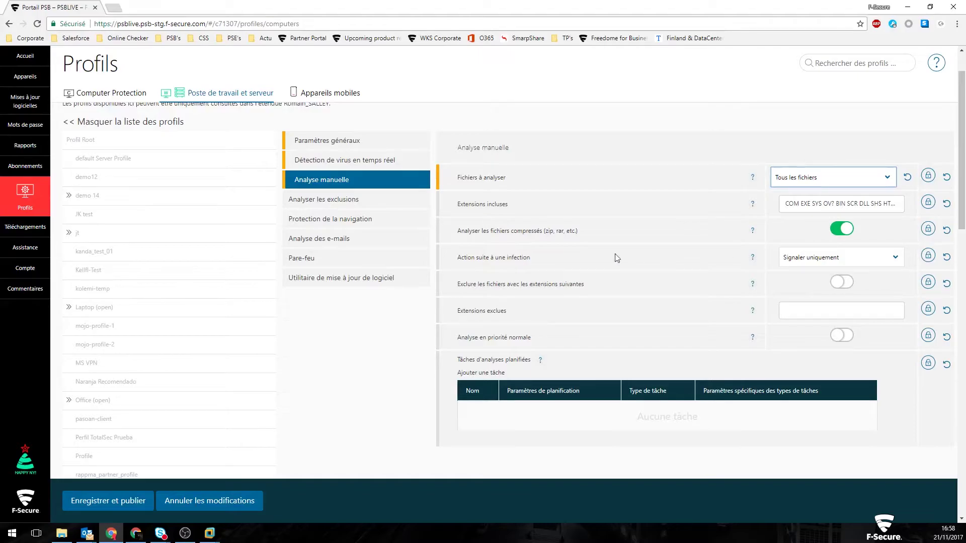
click(796, 261)
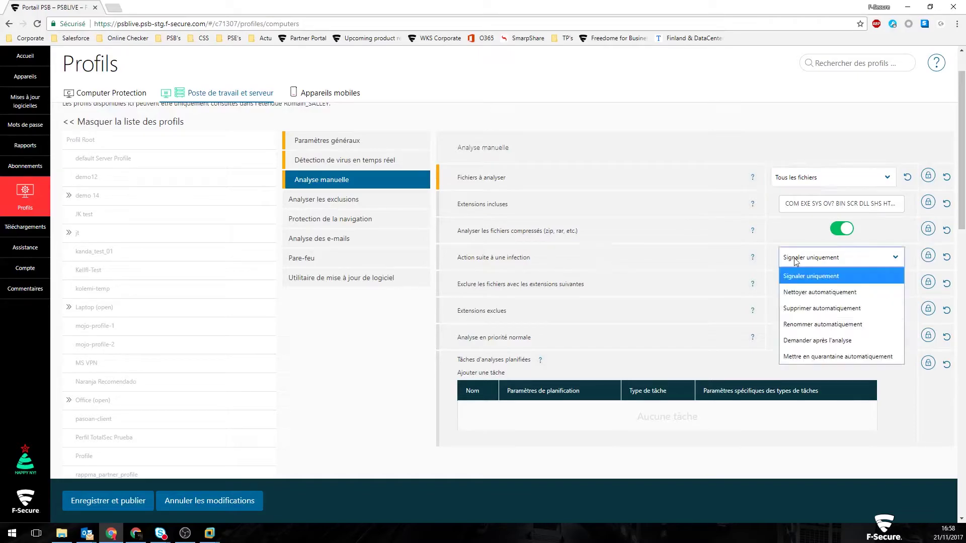
click(807, 356)
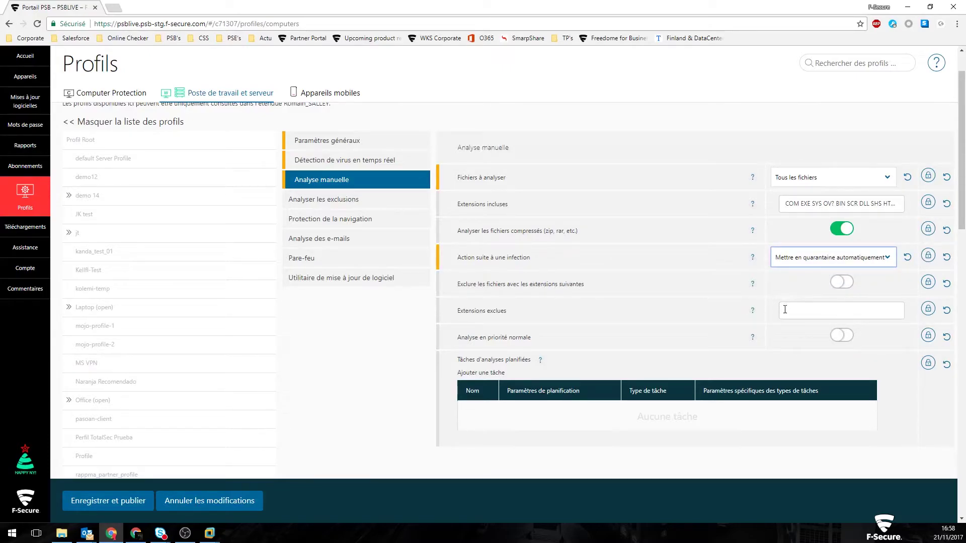
Step: Add a scheduled scan task "Scan rootkit" with schedule "/t12:00", type "Générique" and task parameters "fsav /system /rootkit /quar"
scroll(808, 306, down, 1)
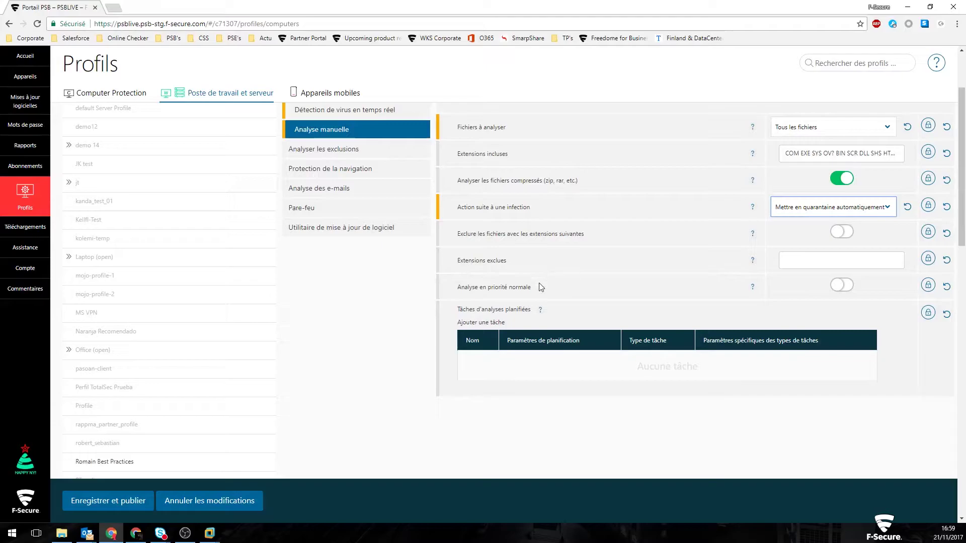
click(492, 322)
mouse_move(508, 353)
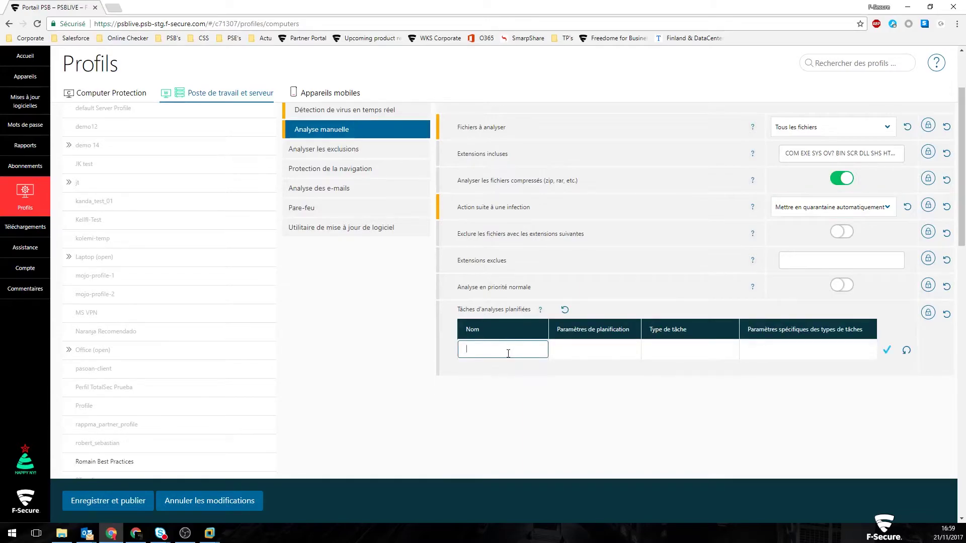
text(Scan rootkit)
click(584, 351)
text(/t12:00)
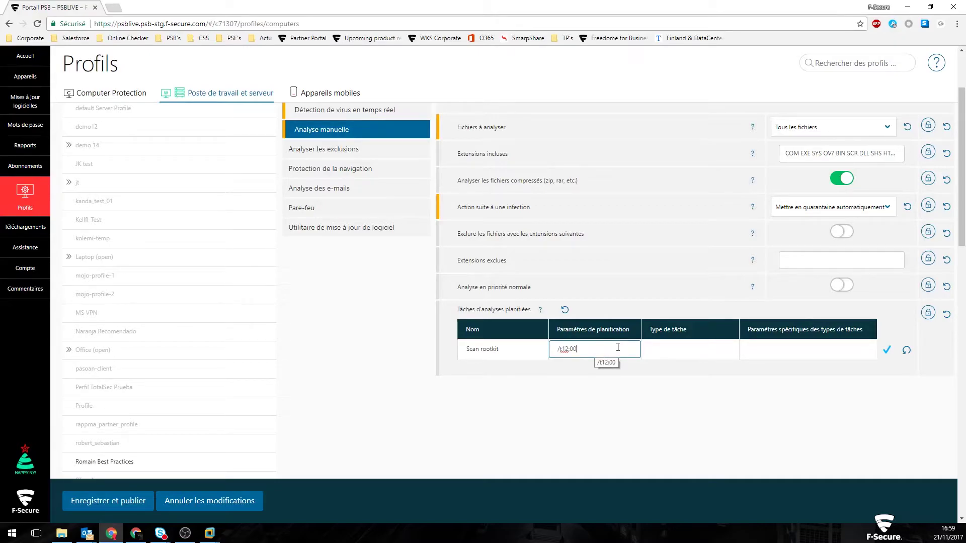
click(652, 351)
click(656, 352)
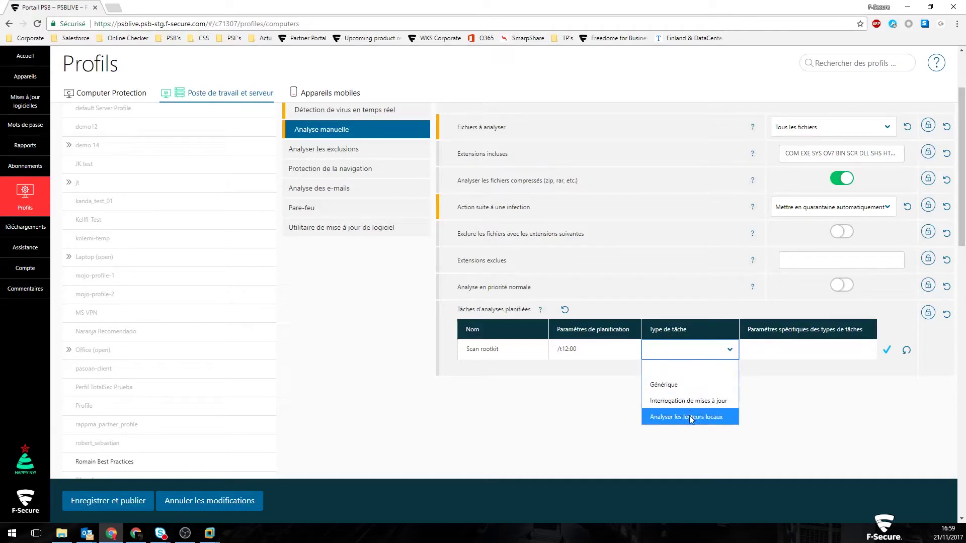
click(677, 390)
click(755, 348)
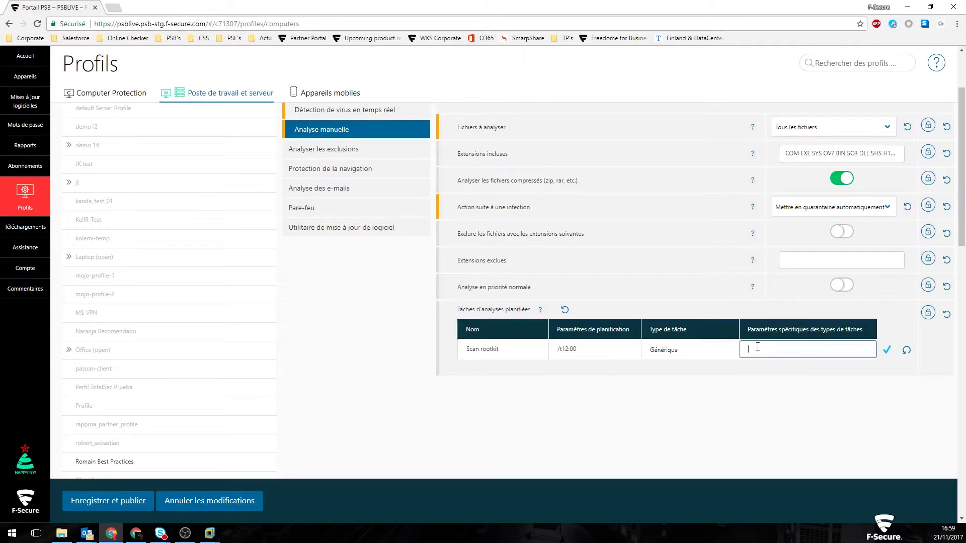
text(fsav /system /rootkit /quar)
click(887, 350)
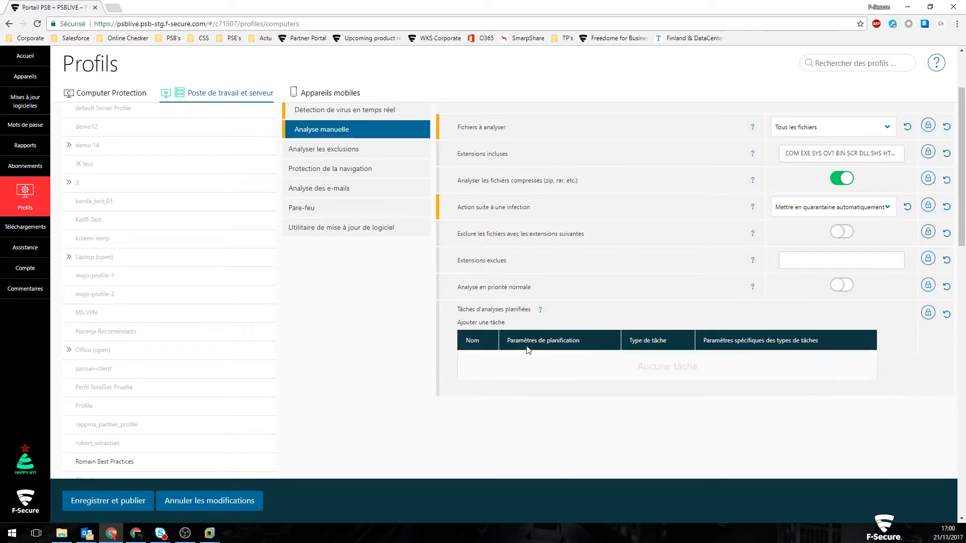
Step: Add a "Scan complet" task with schedule "/t13:00 /s10 /s20 /rmonthly" and type "Analyser les lecteurs locaux", and publish the profile changes
click(480, 322)
text(scan comple)
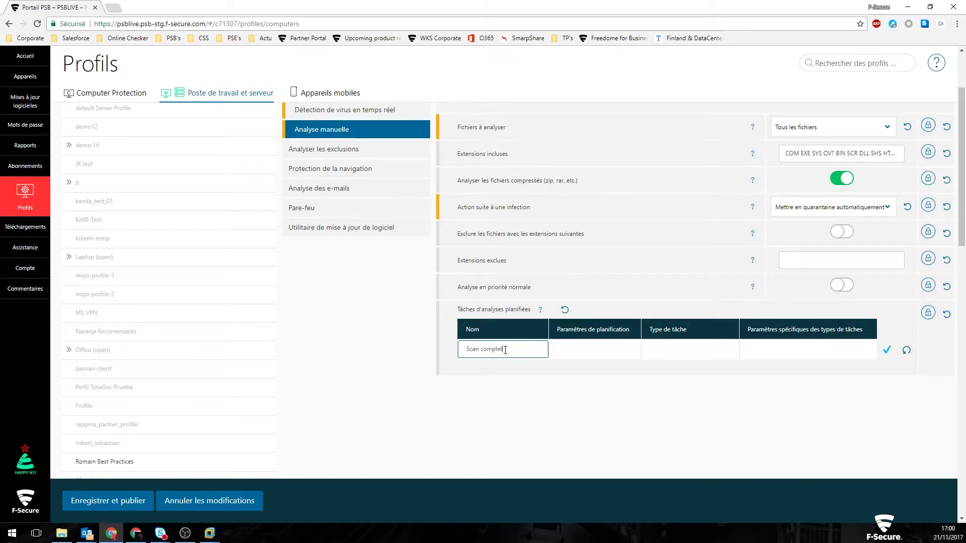
click(571, 351)
text(/t13:00)
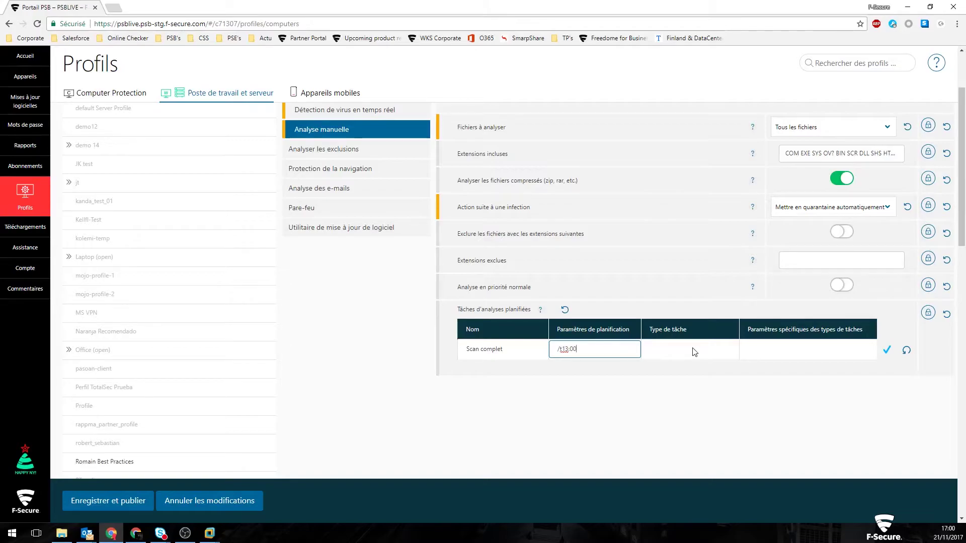
text( /s10 /s20 /rmonthly)
click(695, 349)
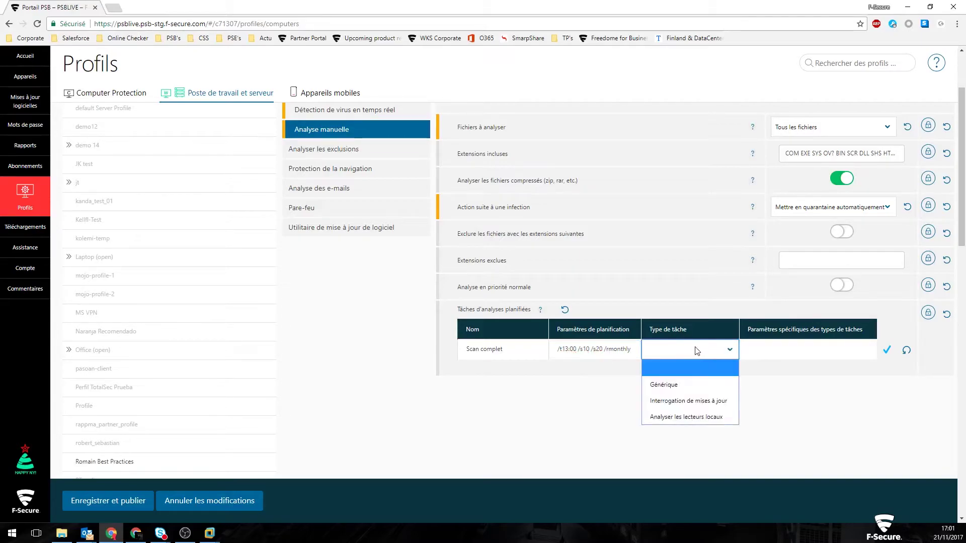
click(692, 418)
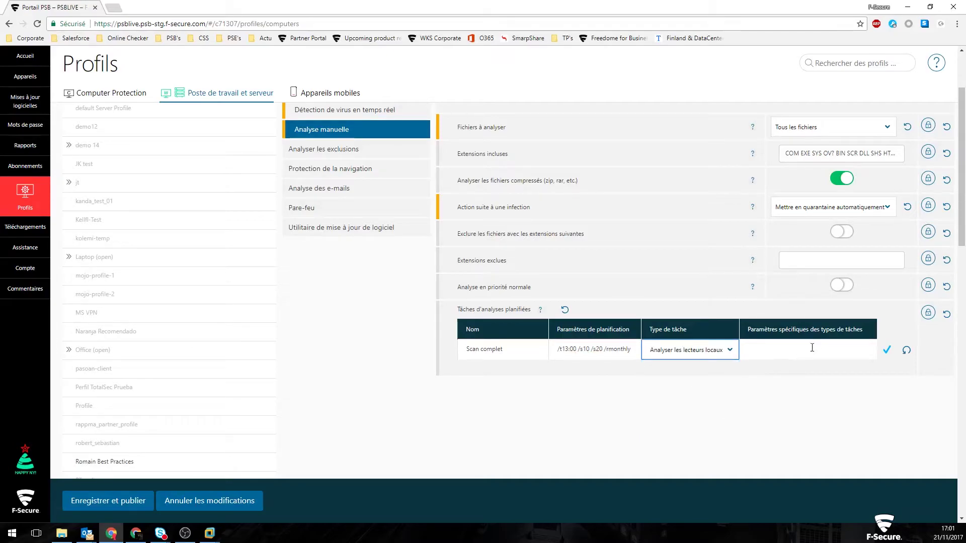
click(887, 350)
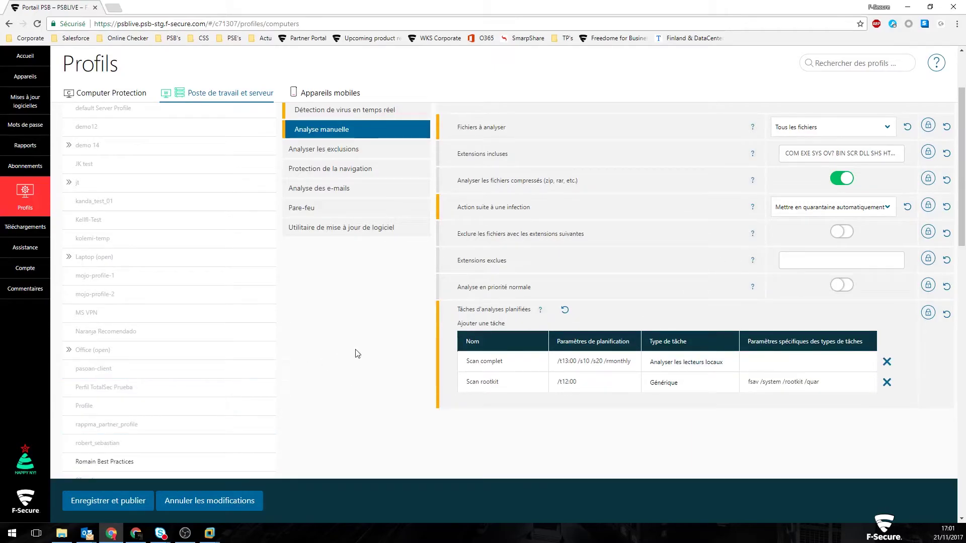
click(134, 502)
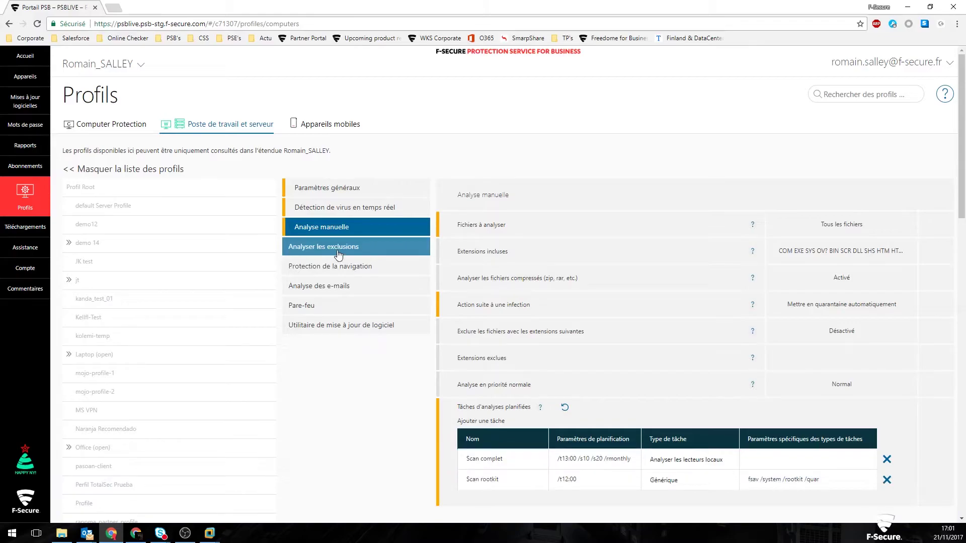
Step: Open the scan exclusions and review the sections for excluded objects, processes and applications
click(339, 253)
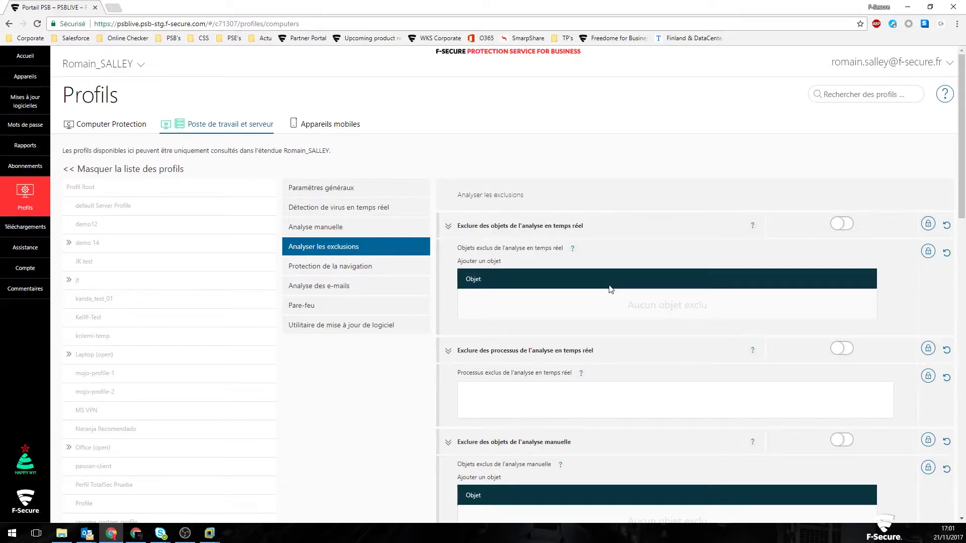
scroll(610, 289, down, 1)
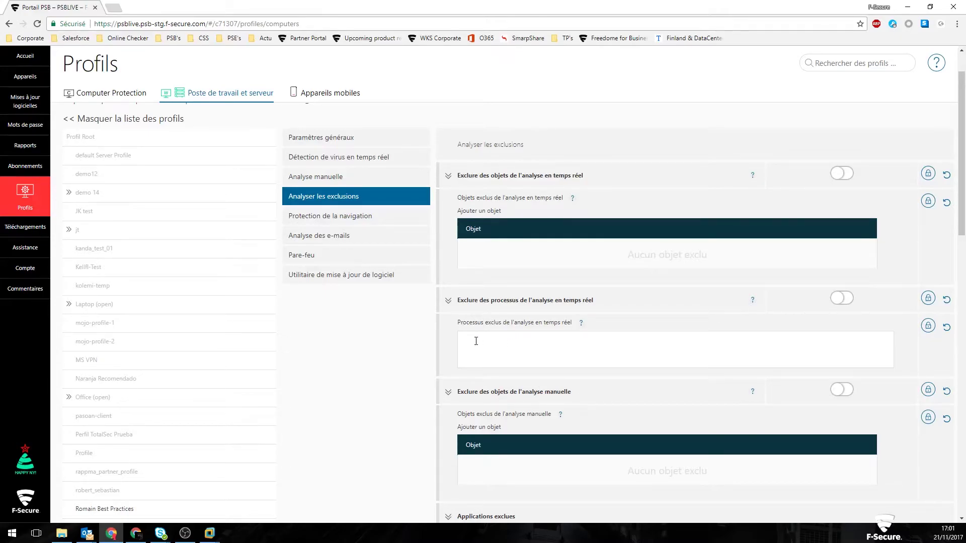
scroll(558, 347, down, 2)
scroll(534, 416, down, 2)
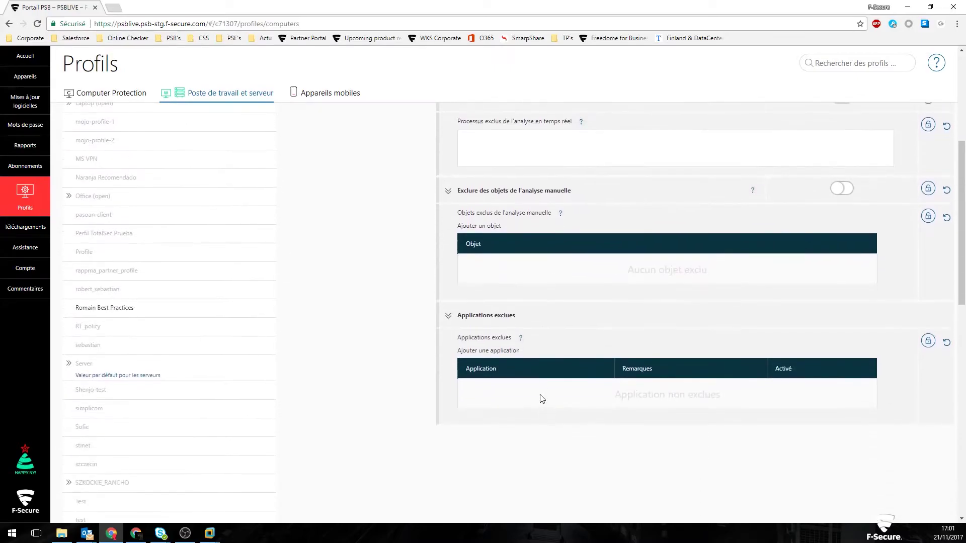
scroll(585, 394, up, 4)
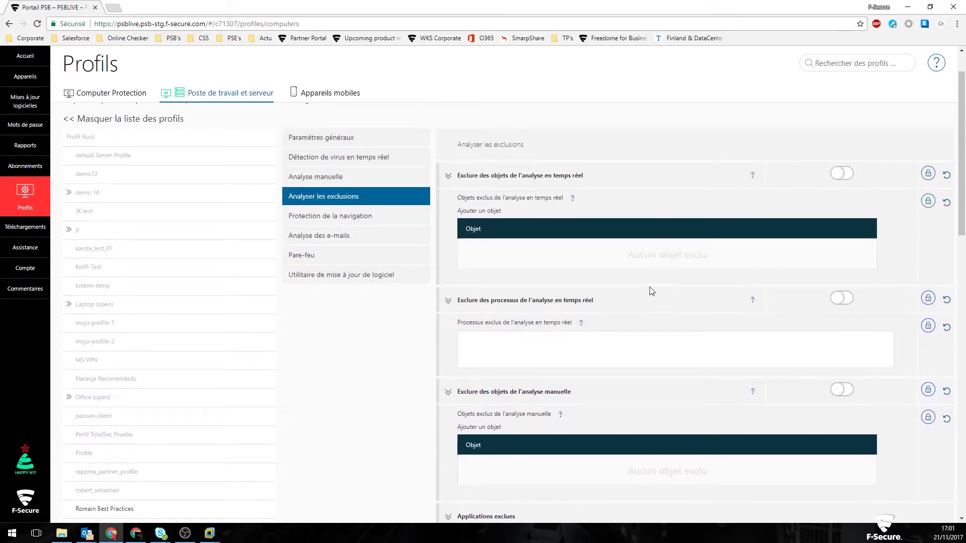
Step: Open the help for scheduled scan tasks in the manual scanning settings and read the scheduling parameters and examples
click(374, 186)
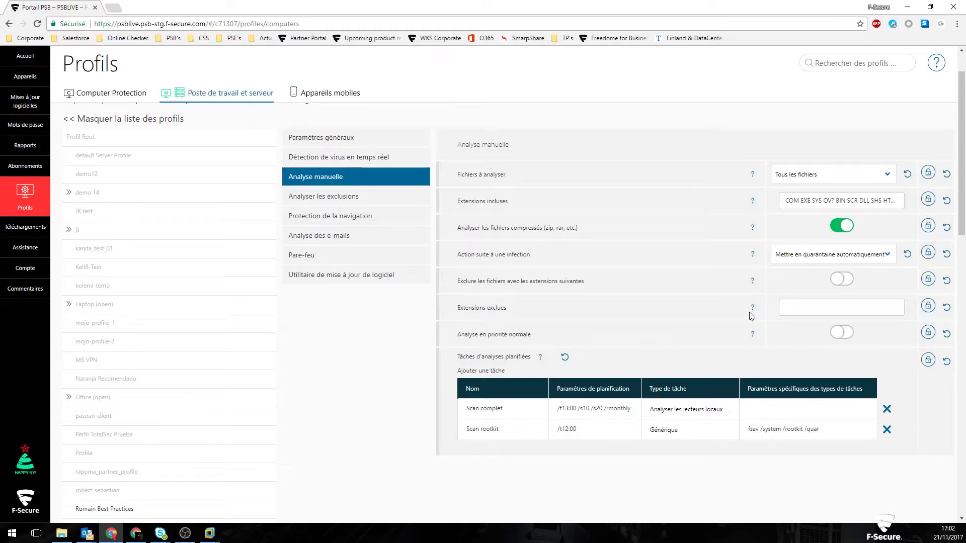
click(541, 358)
scroll(549, 318, down, 5)
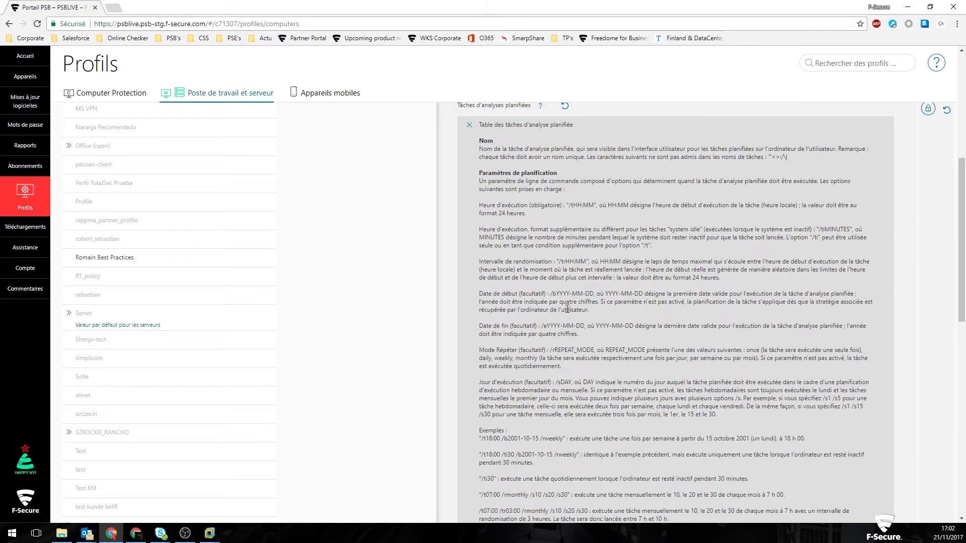
scroll(569, 309, down, 4)
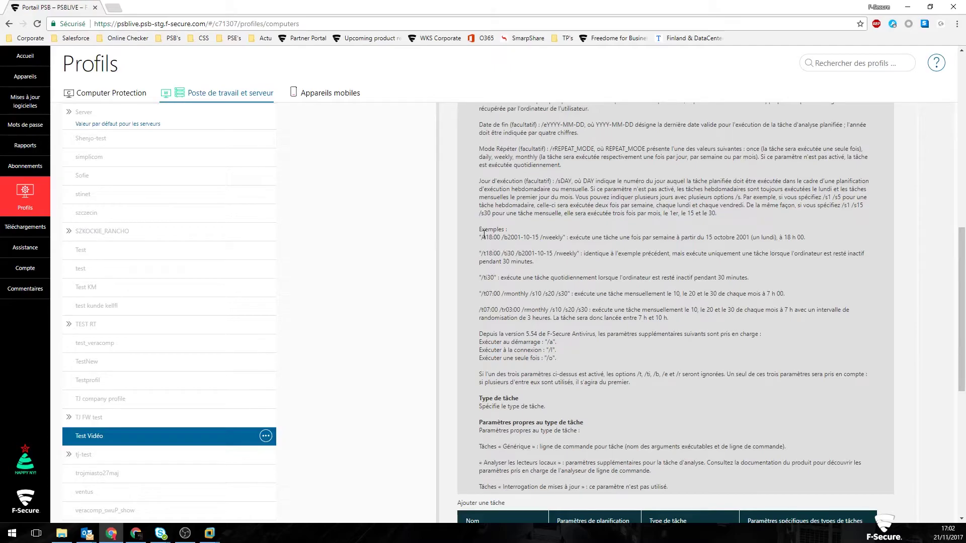
drag(499, 278, 480, 278)
click(512, 280)
scroll(511, 280, up, 10)
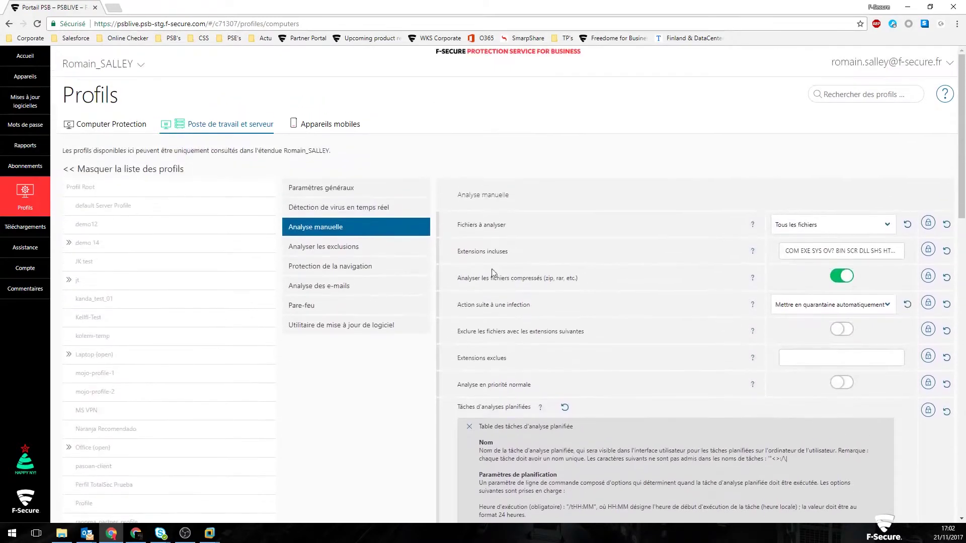
Step: Return to the scan exclusions and read the help on processes excluded from real-time scanning, including its example paths
click(380, 246)
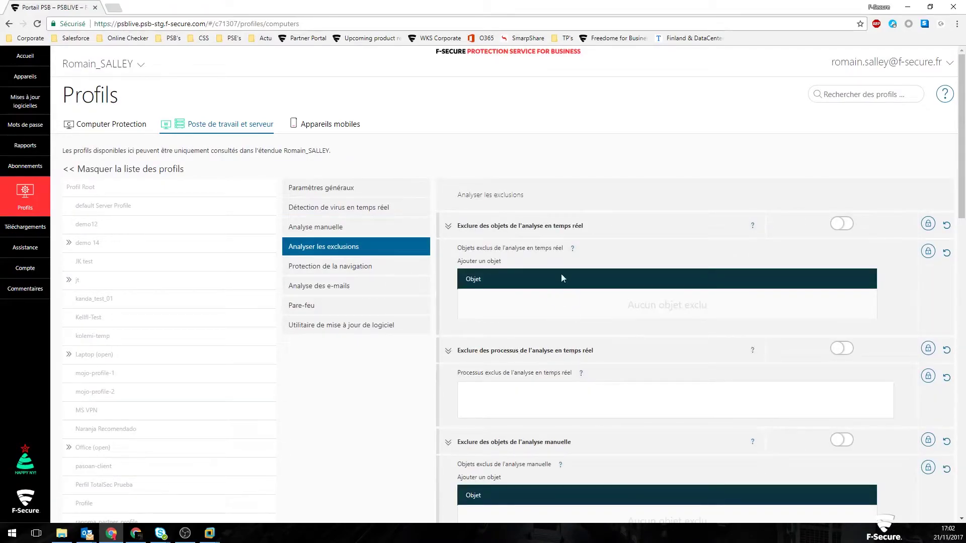
click(581, 374)
scroll(718, 354, down, 2)
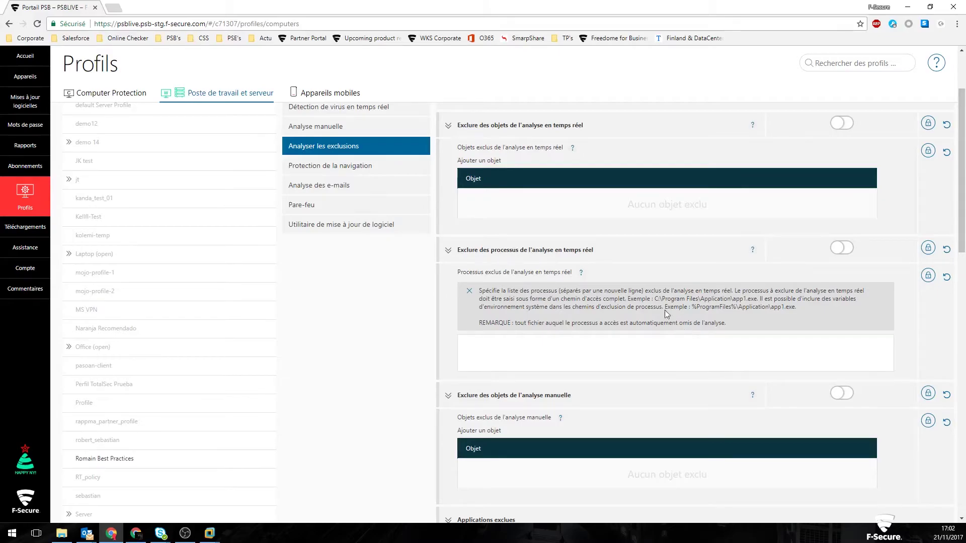
drag(656, 301, 753, 301)
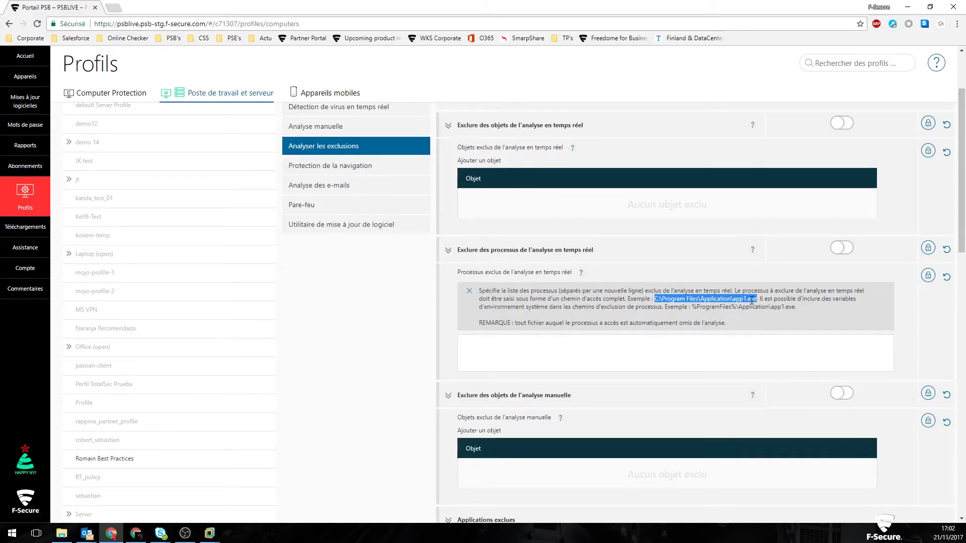
click(718, 313)
drag(692, 307, 795, 308)
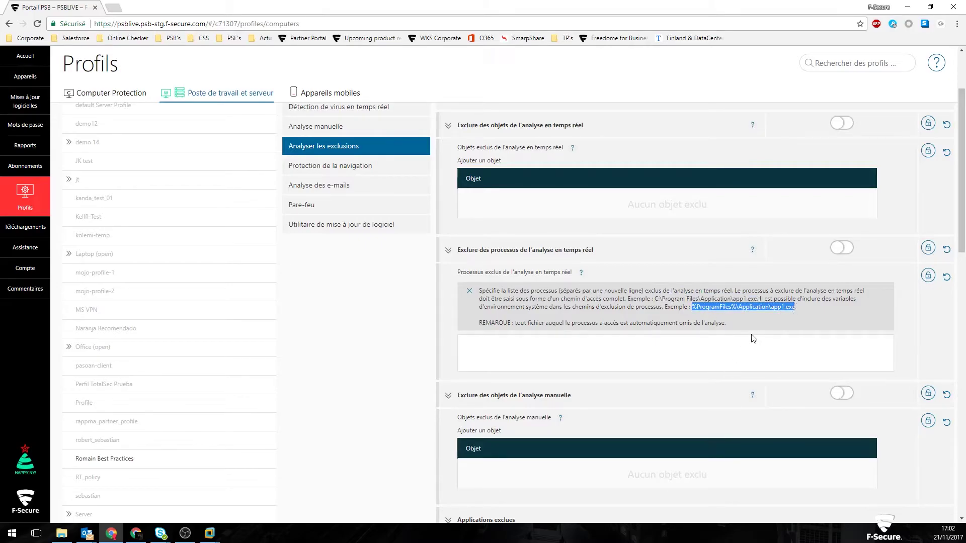
scroll(694, 370, down, 4)
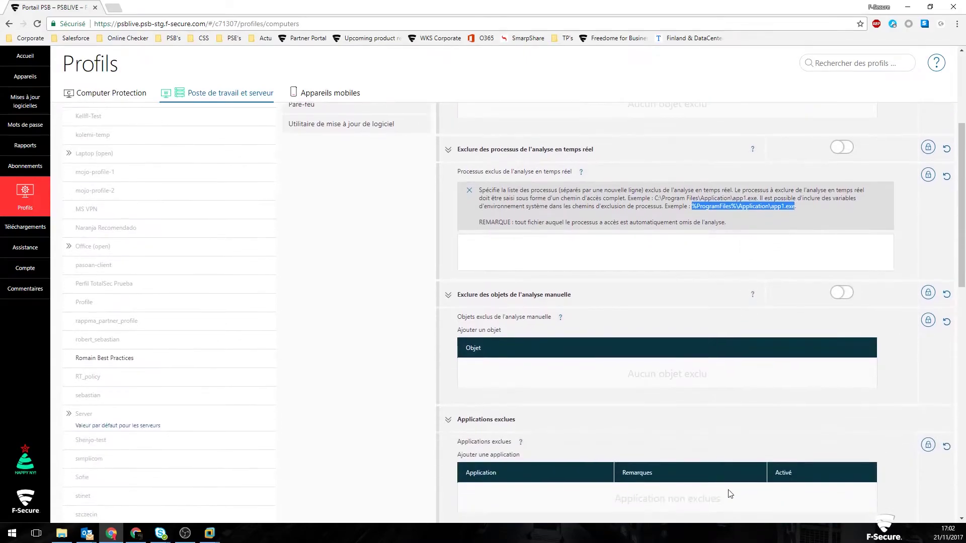
Step: In the browsing protection settings, disable "Autoriser l'utilisateur à continuer dans les pages bloquées"
scroll(693, 372, up, 3)
scroll(693, 373, up, 3)
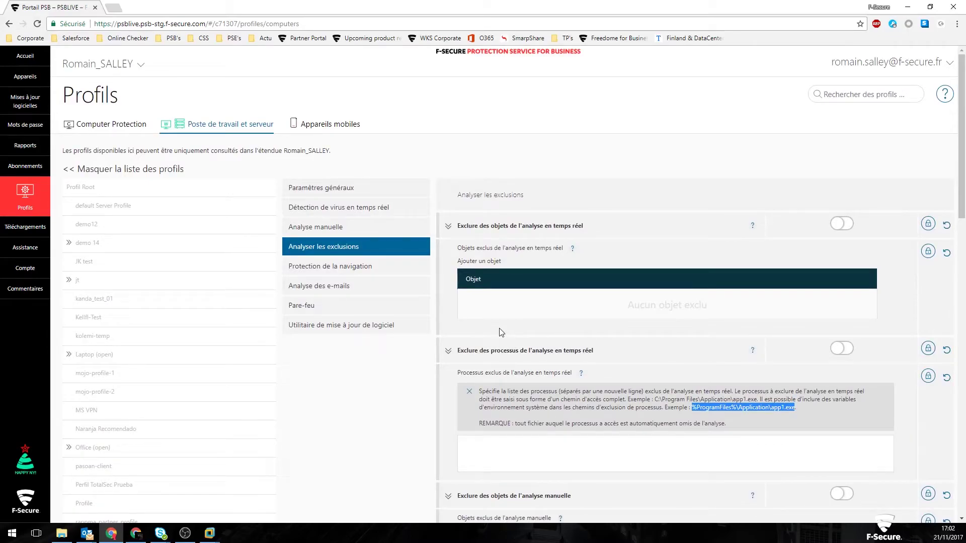
click(388, 273)
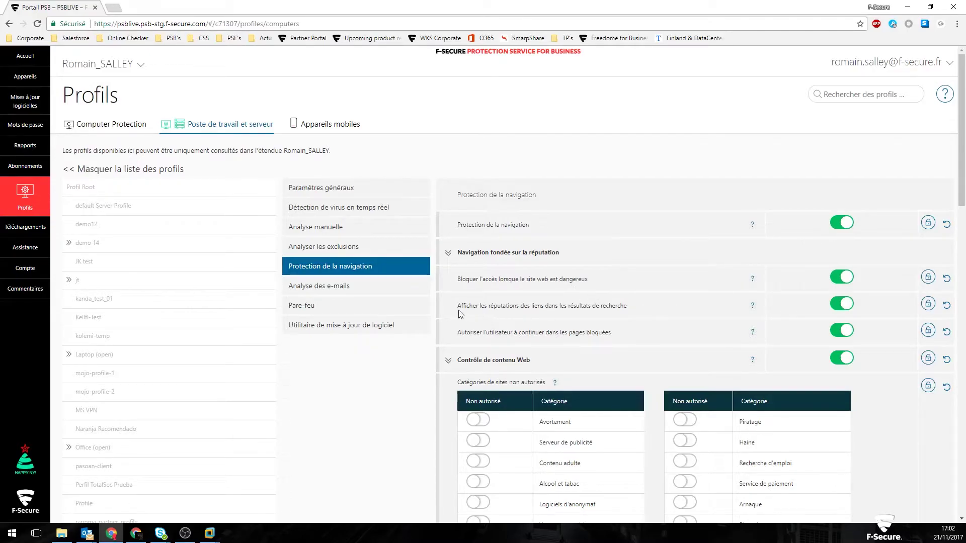
drag(627, 307, 485, 309)
click(556, 305)
click(837, 332)
Step: Review the web content control categories, connection control, content type filtering, and the approved and disallowed site lists
scroll(634, 335, down, 2)
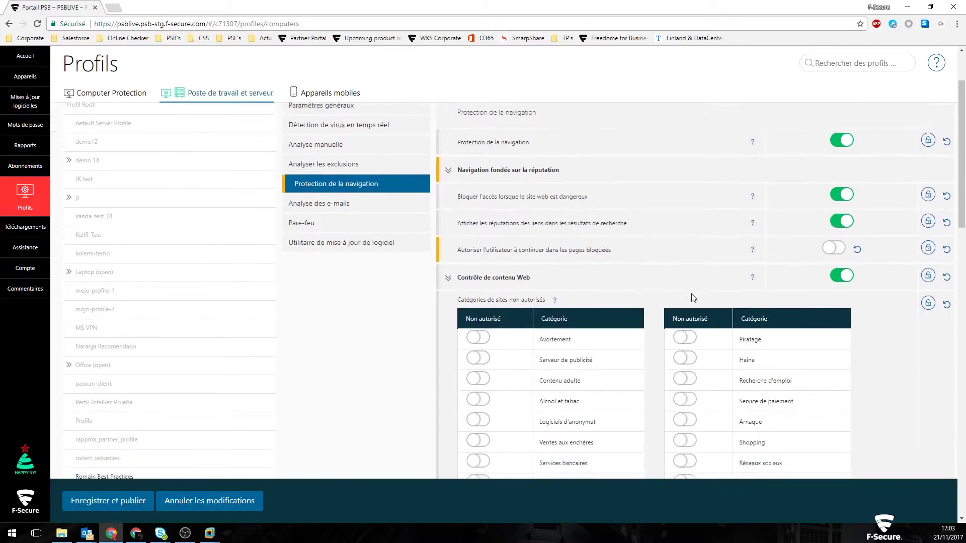
scroll(748, 255, down, 2)
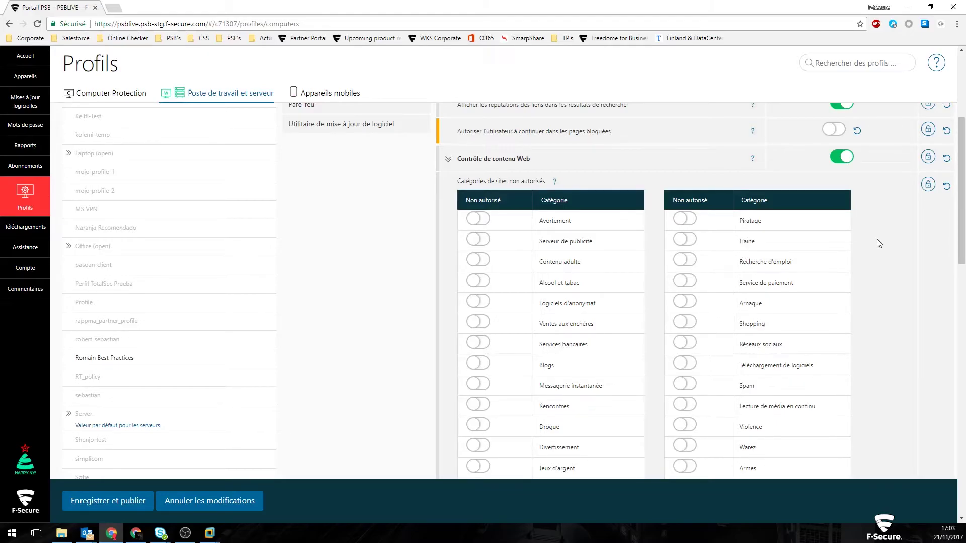
scroll(744, 283, down, 1)
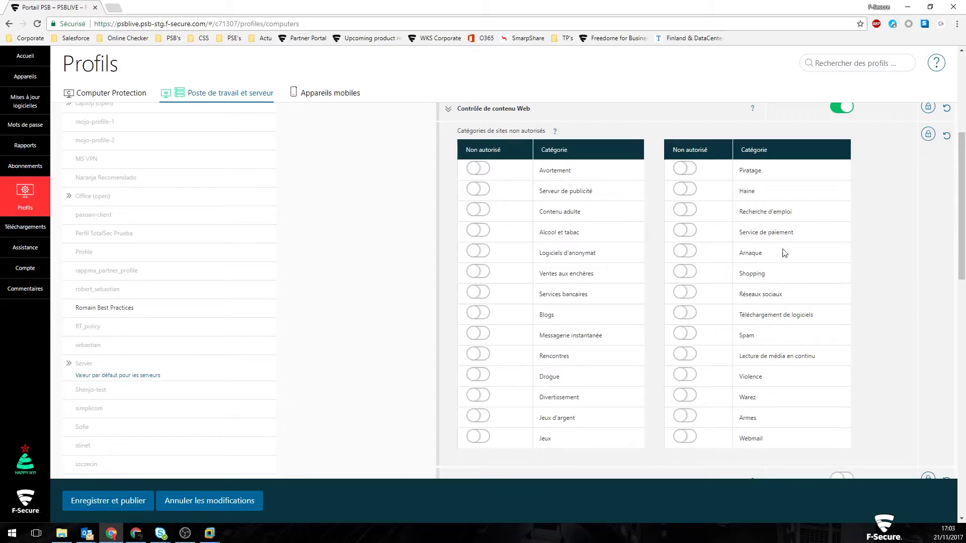
scroll(865, 295, down, 1)
scroll(865, 296, down, 5)
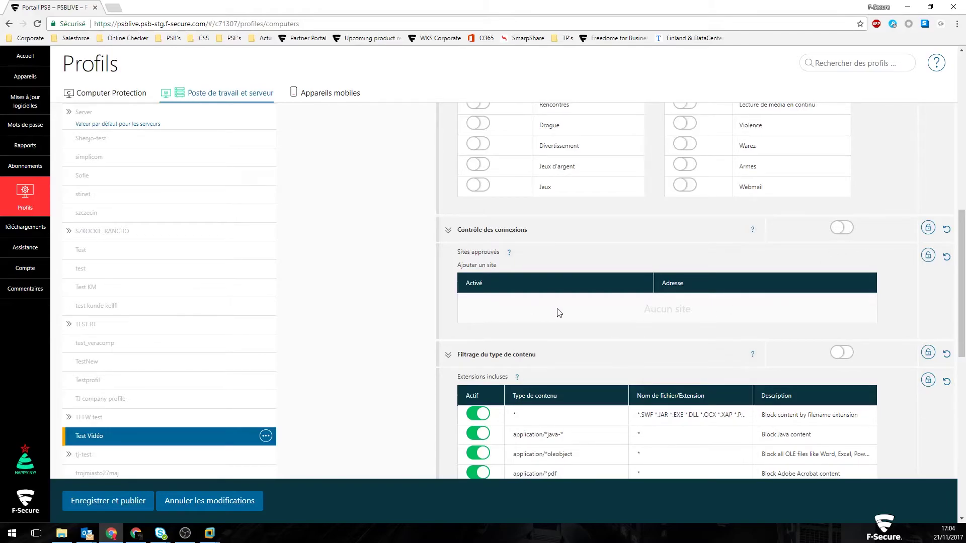
scroll(559, 313, down, 3)
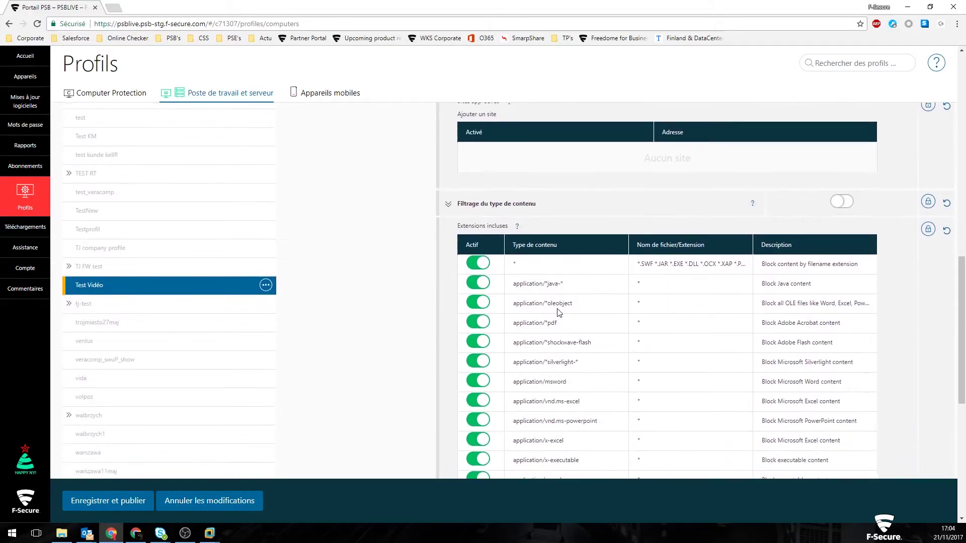
scroll(558, 312, down, 1)
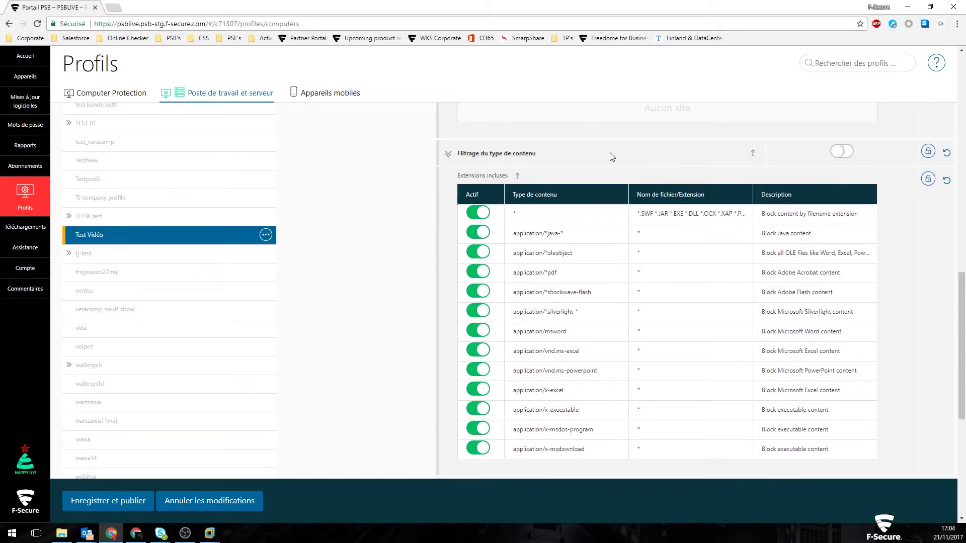
scroll(612, 156, down, 1)
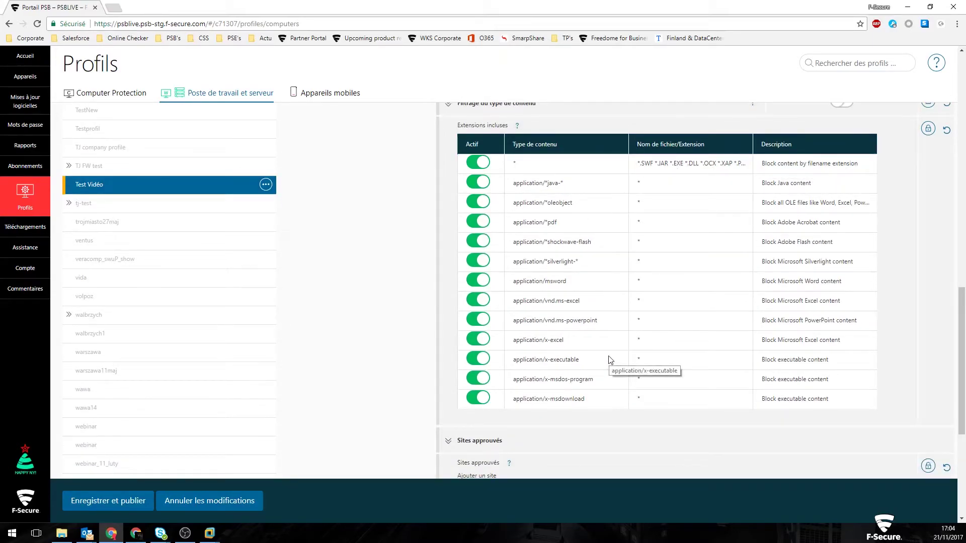
scroll(610, 361, down, 1)
scroll(608, 359, down, 4)
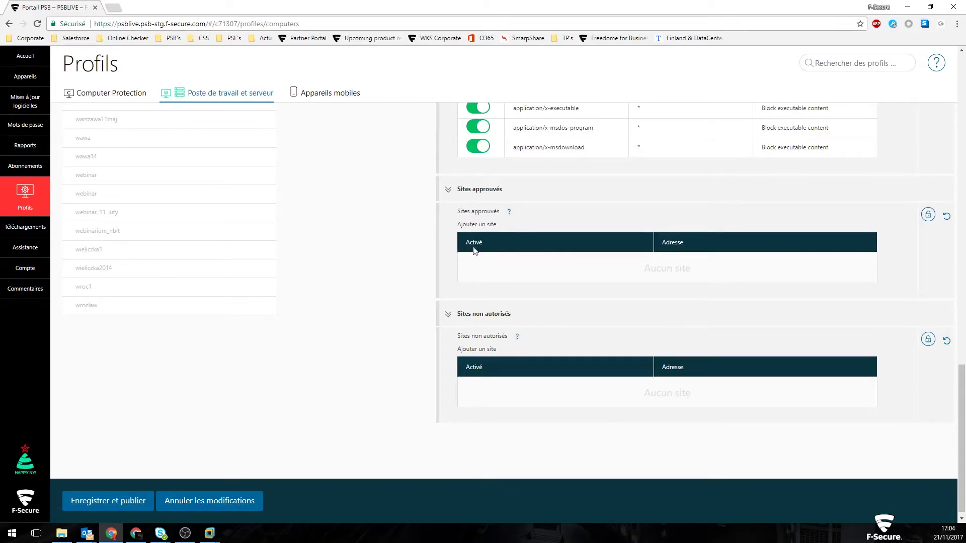
scroll(521, 328, up, 20)
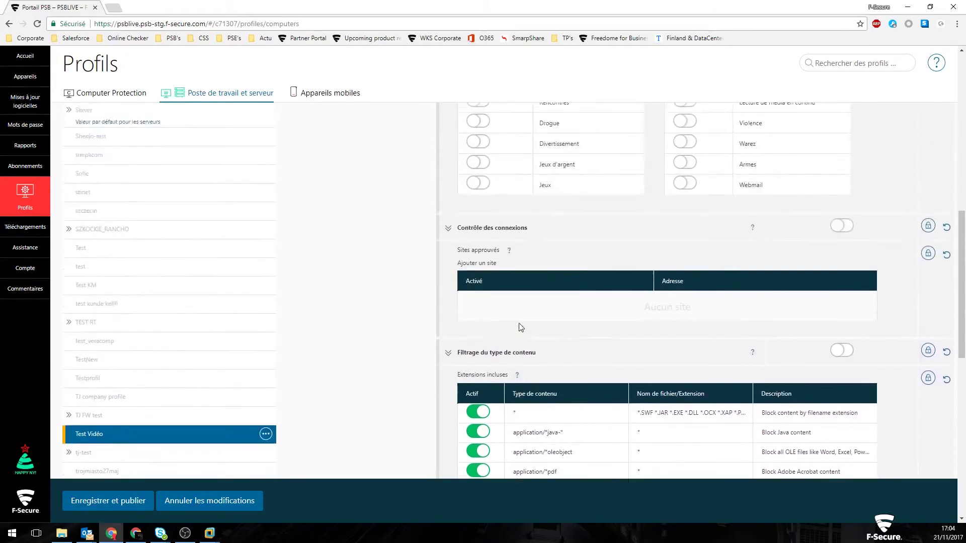
Step: In the e-mail scanning settings, set the incoming mail action for incorrect message parts to "Supprimer la partie de message"
click(363, 290)
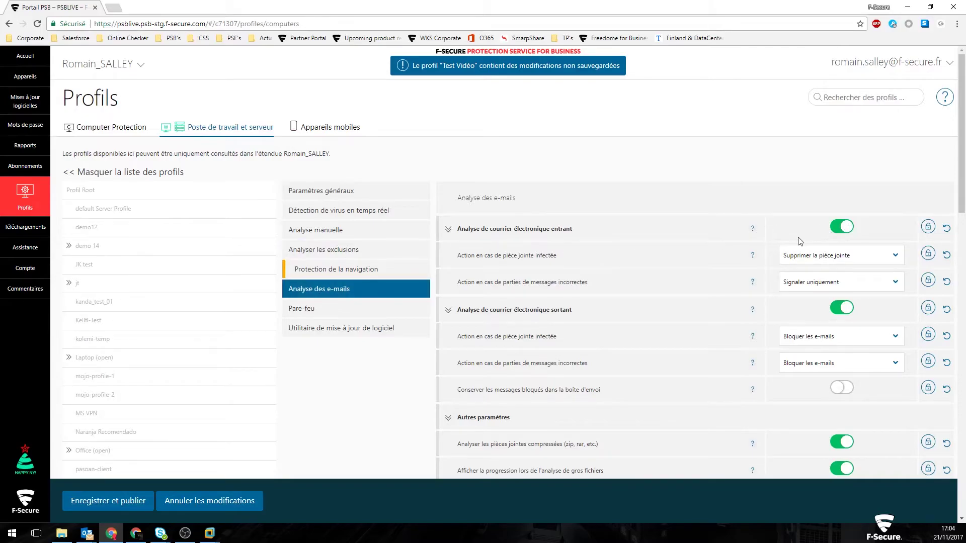
scroll(801, 242, down, 1)
click(815, 233)
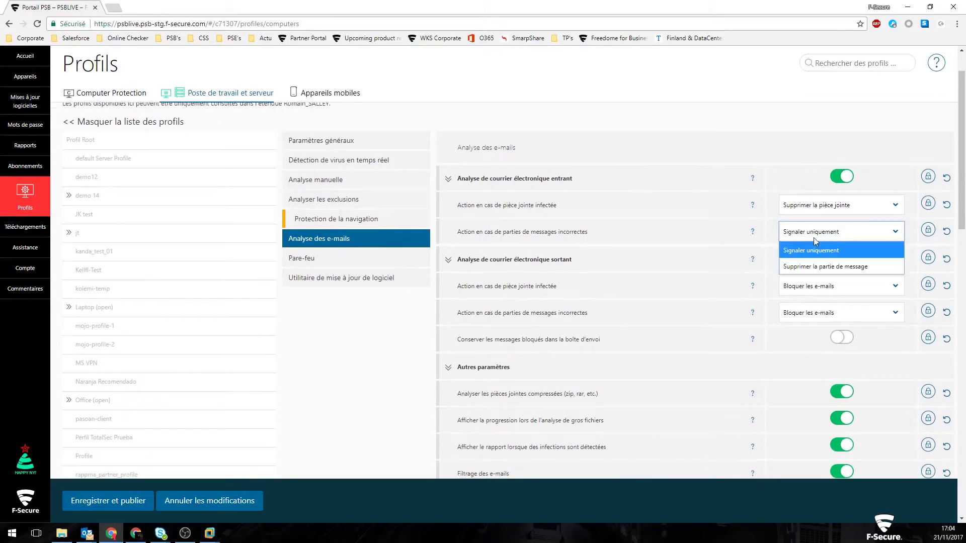
click(815, 261)
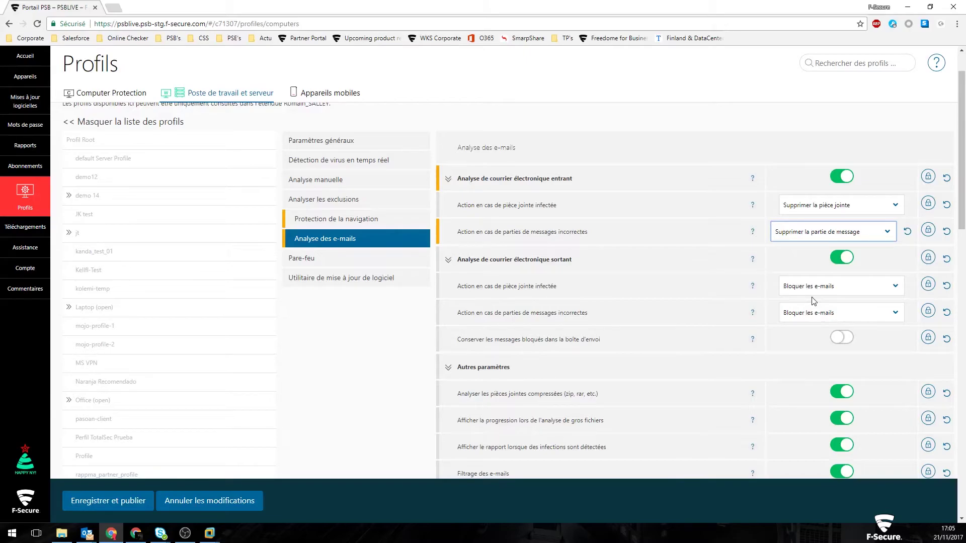
Step: Review the outgoing mail, other parameters and protocol port settings, and save and publish the profile changes
scroll(814, 300, down, 1)
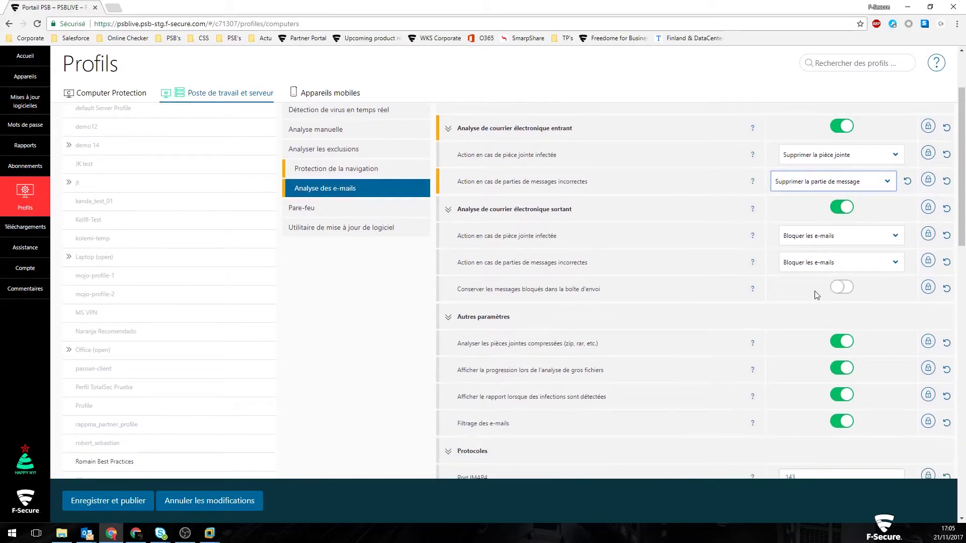
scroll(818, 295, down, 2)
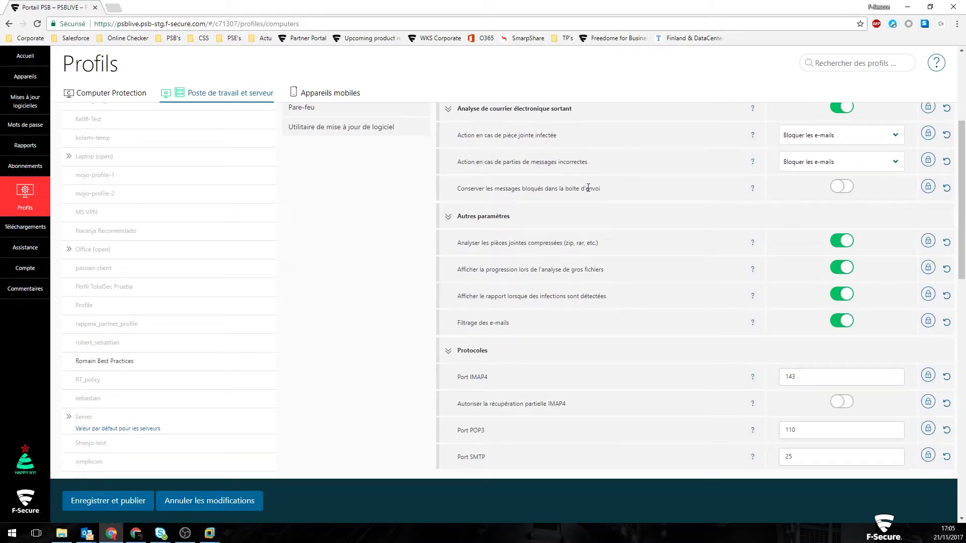
scroll(632, 220, down, 1)
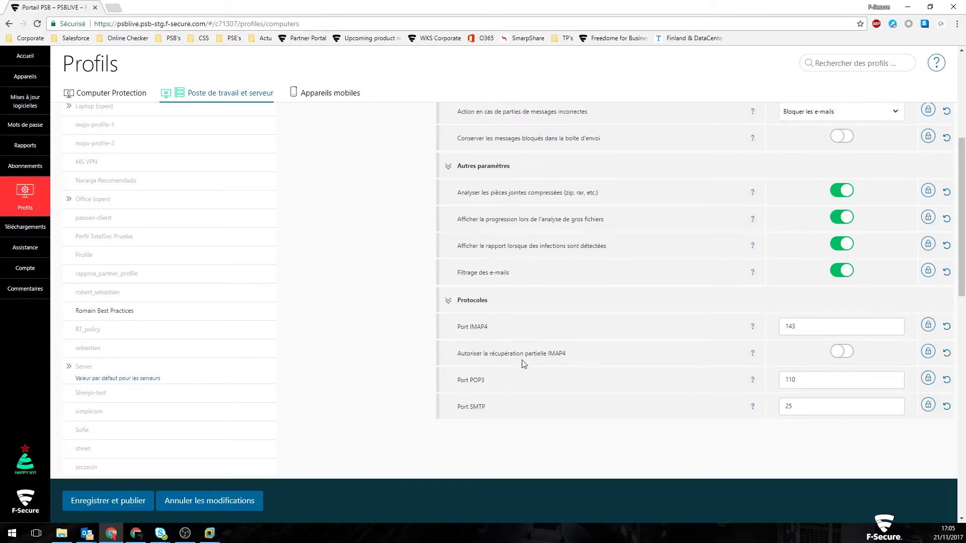
scroll(523, 363, up, 10)
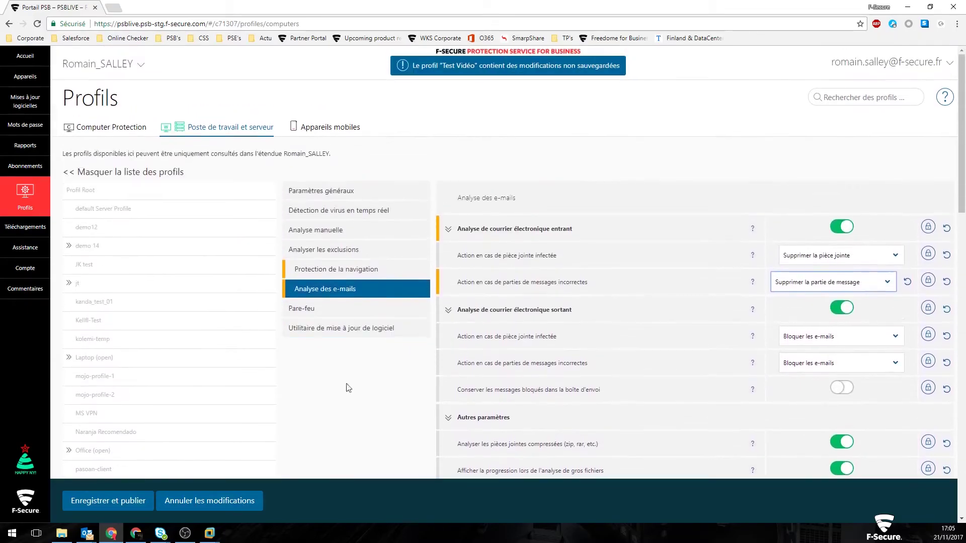
click(145, 502)
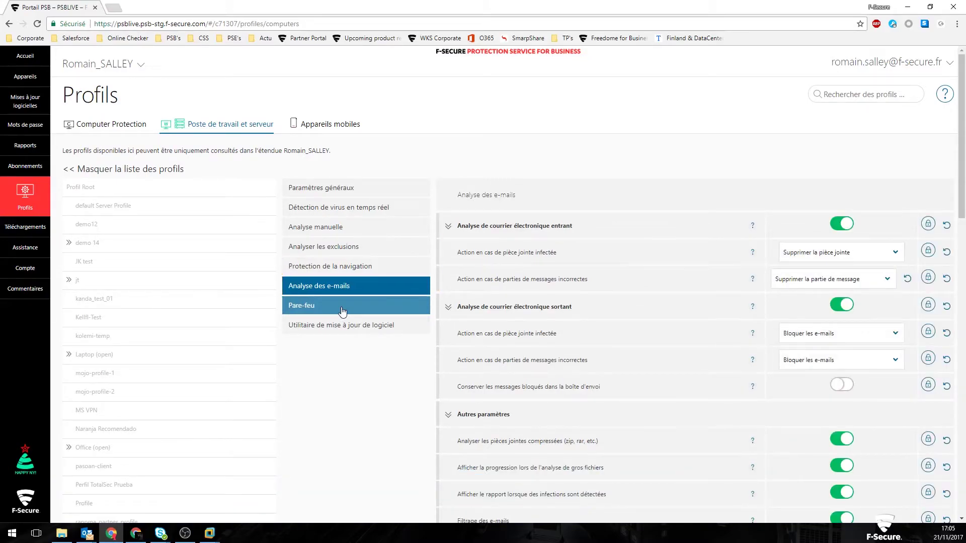
Step: Open the firewall settings and collapse the firewall parameters, application control, intrusion prevention, firewall profiles and firewall rules sections
click(341, 310)
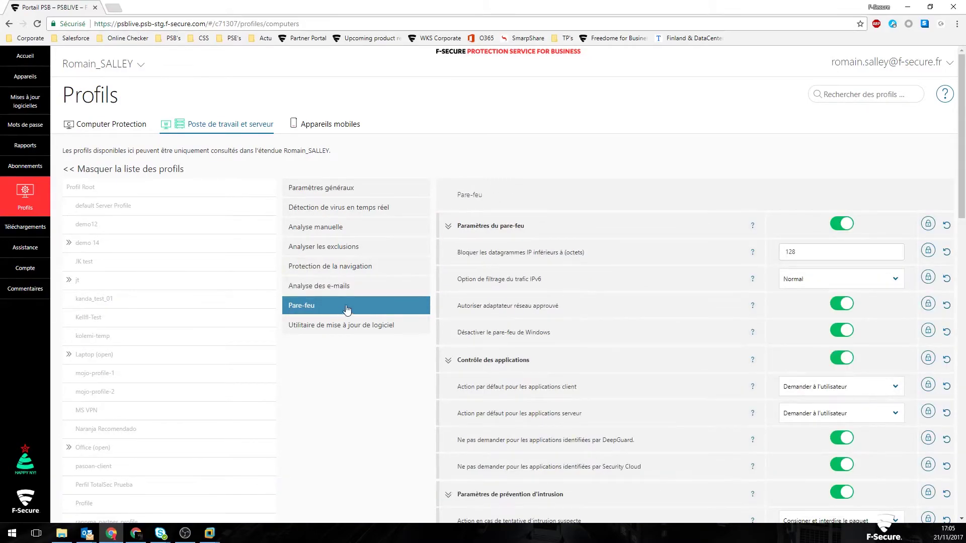
click(449, 227)
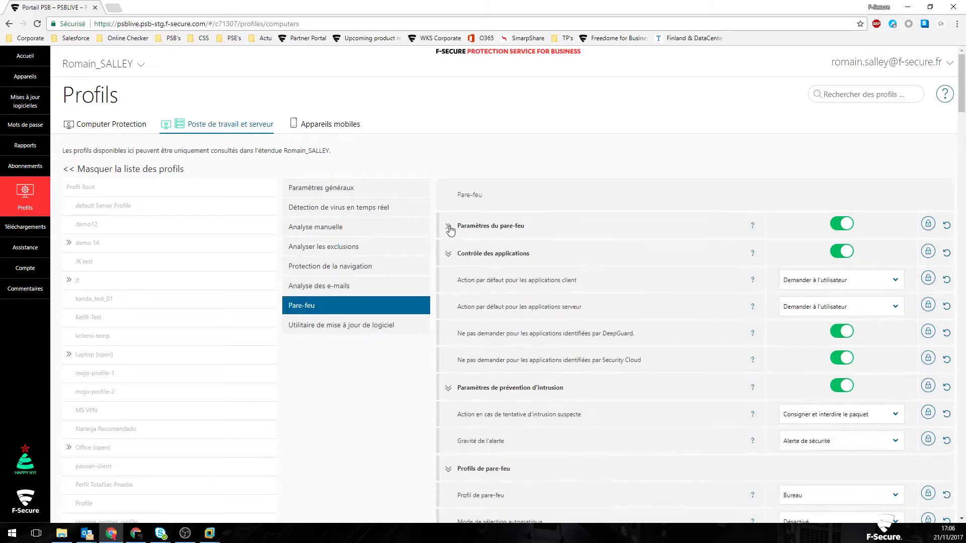
click(449, 254)
click(449, 283)
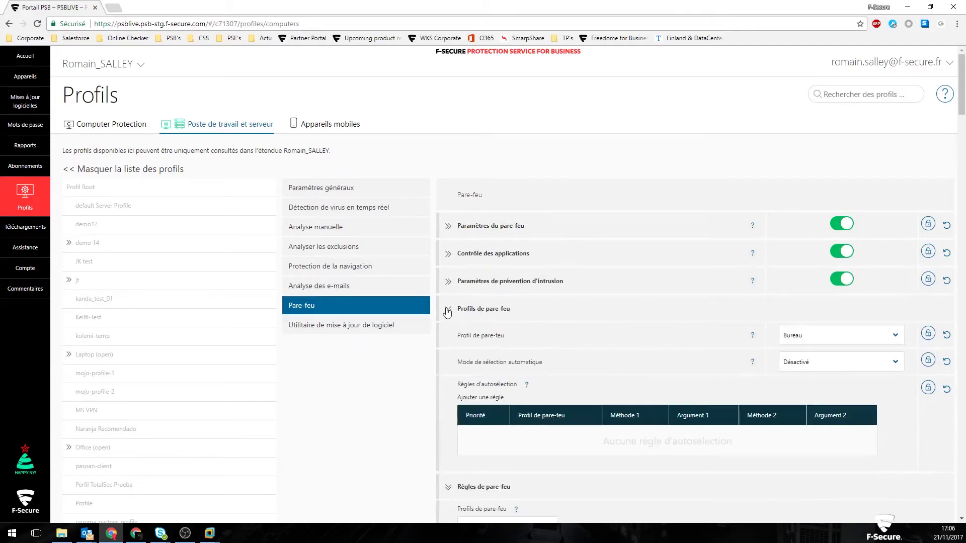
click(447, 310)
click(448, 336)
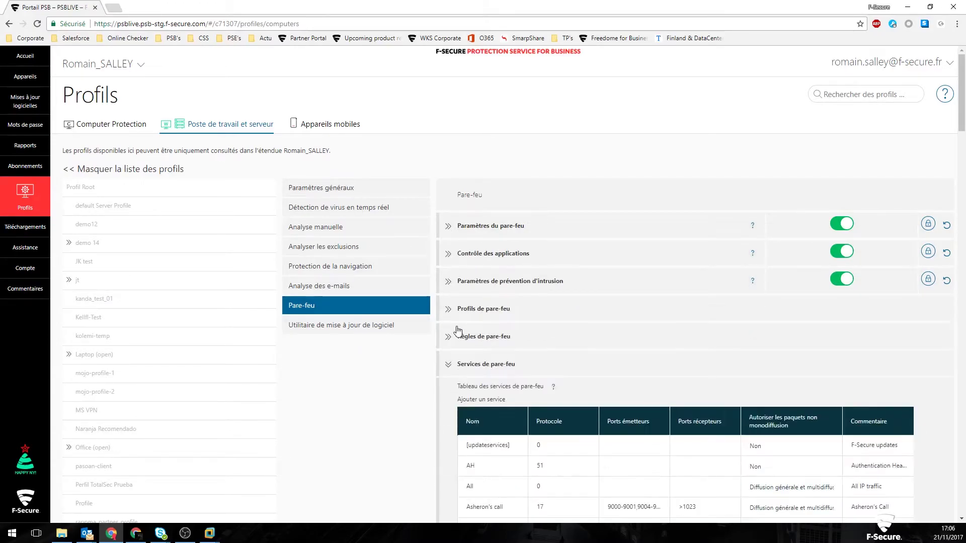
Step: Look through the firewall services table with its protocols and ports, and collapse the services section
scroll(506, 318, down, 3)
scroll(499, 224, down, 2)
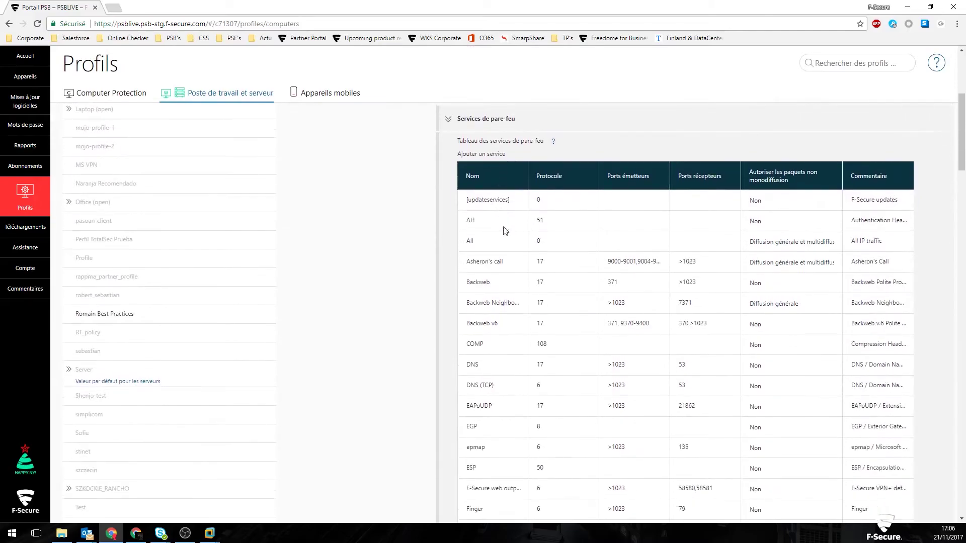
drag(961, 170, 905, 141)
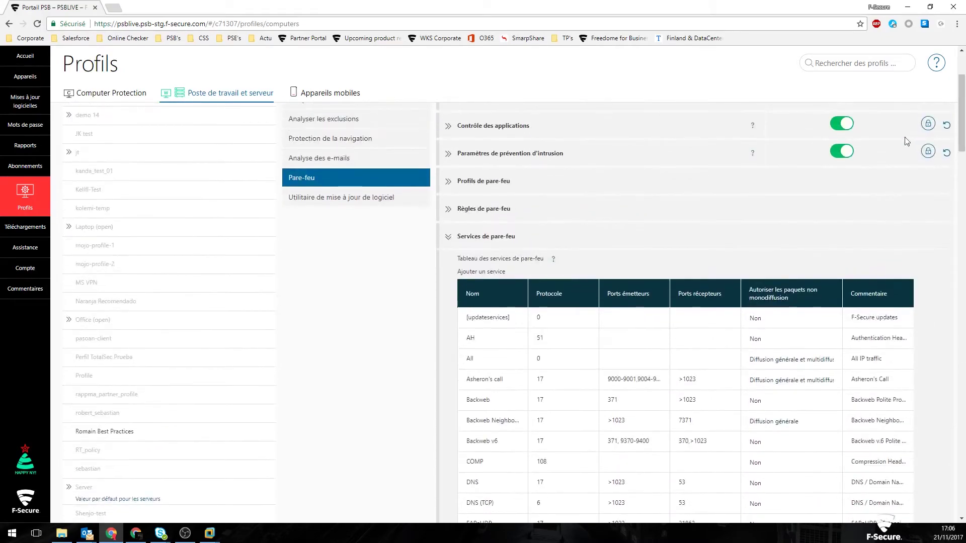
click(447, 237)
Step: Expand the firewall rules and display those of the "Bureau, partage de fichiers et d'imprimantes" profile
click(450, 215)
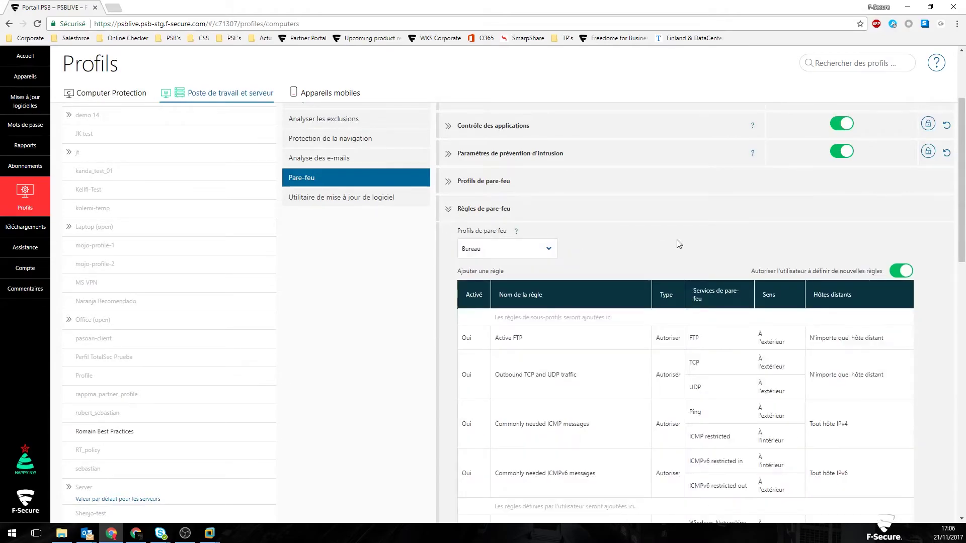
scroll(677, 244, down, 1)
click(471, 198)
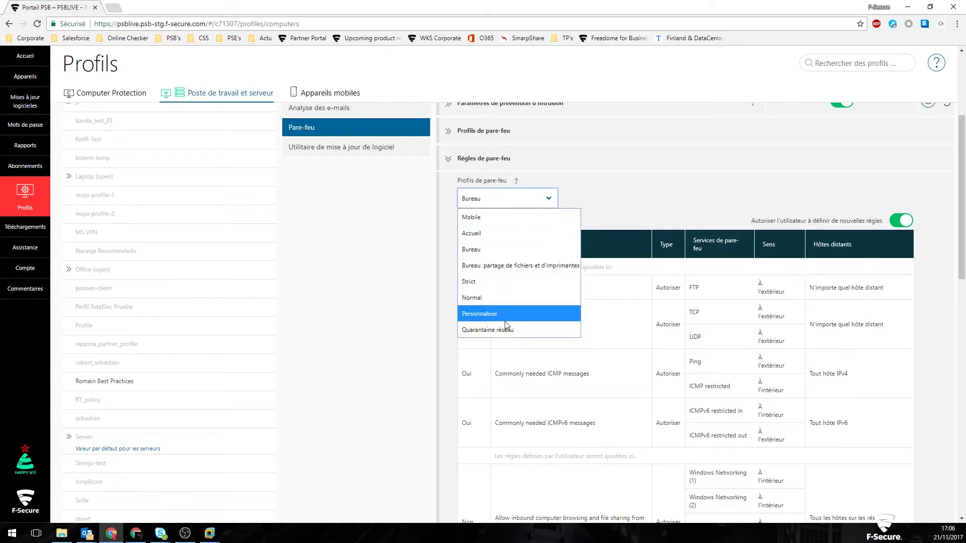
click(508, 267)
scroll(641, 213, down, 1)
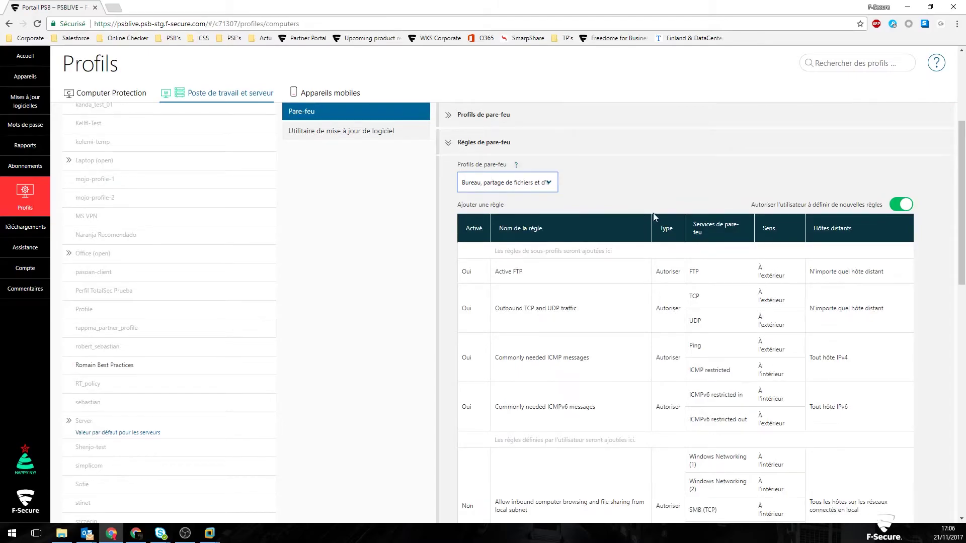
scroll(775, 191, down, 2)
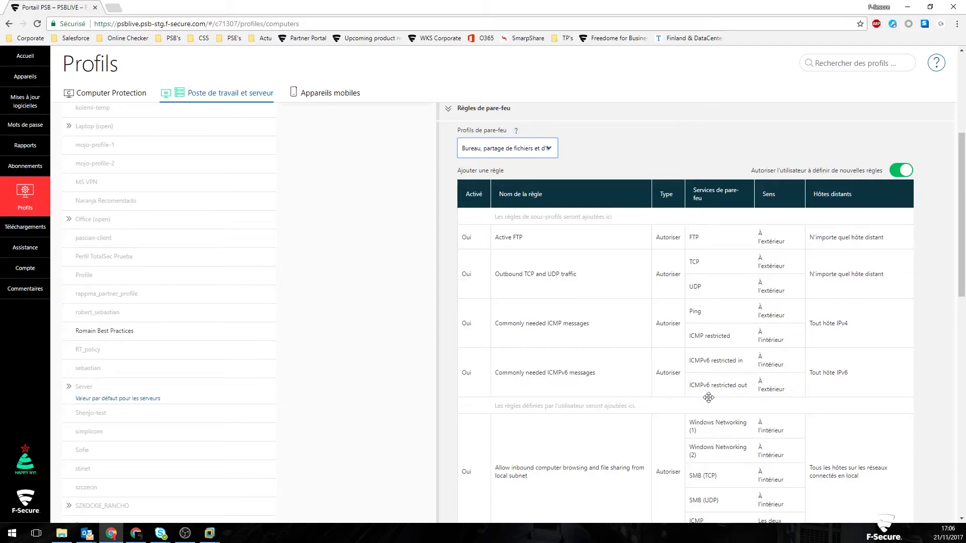
Step: Disable "Autoriser l'utilisateur à définir de nouvelles règles" for the displayed firewall profile and collapse the firewall rules section
click(901, 171)
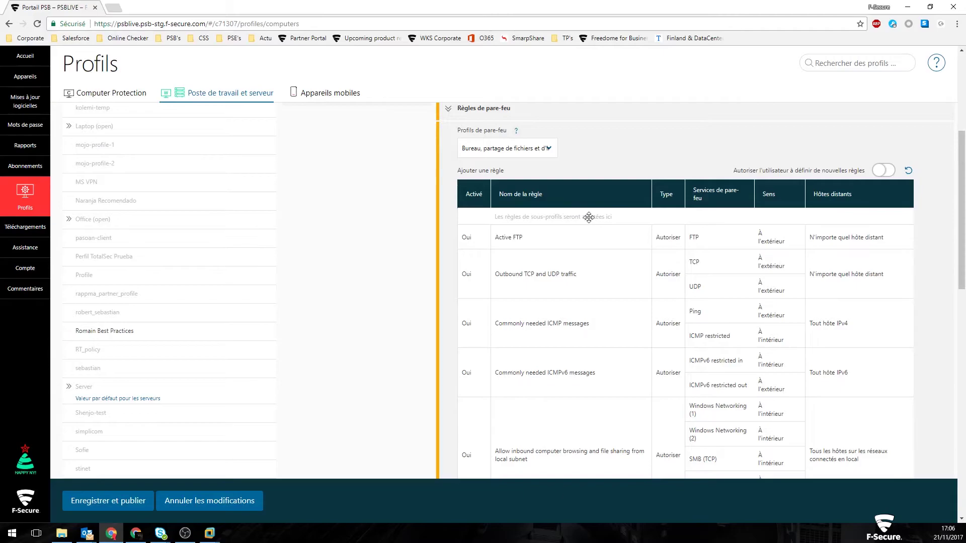
scroll(417, 358, up, 1)
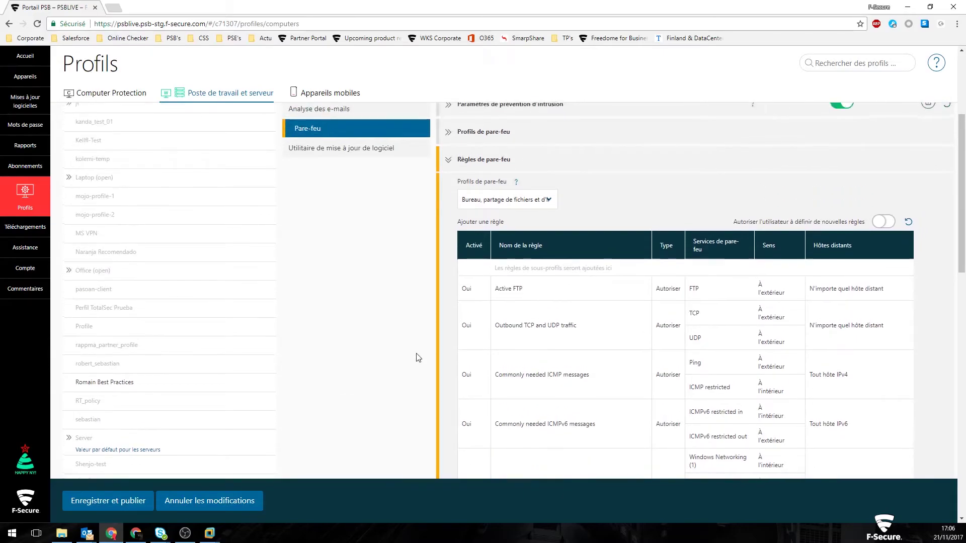
scroll(416, 358, up, 1)
click(448, 208)
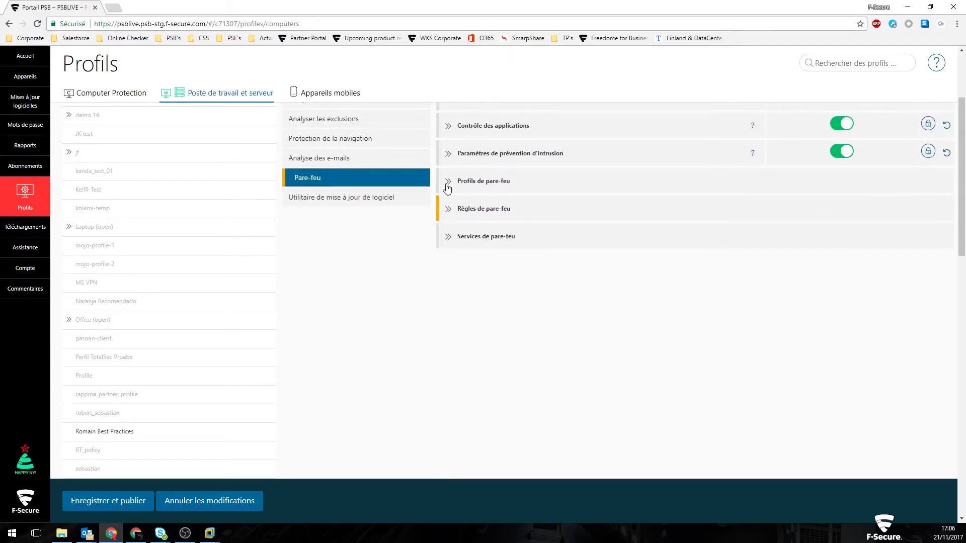
Step: In the firewall profiles section, set "Profil de pare-feu" to "Bureau, partage de fichiers et d'imprimantes"
click(446, 186)
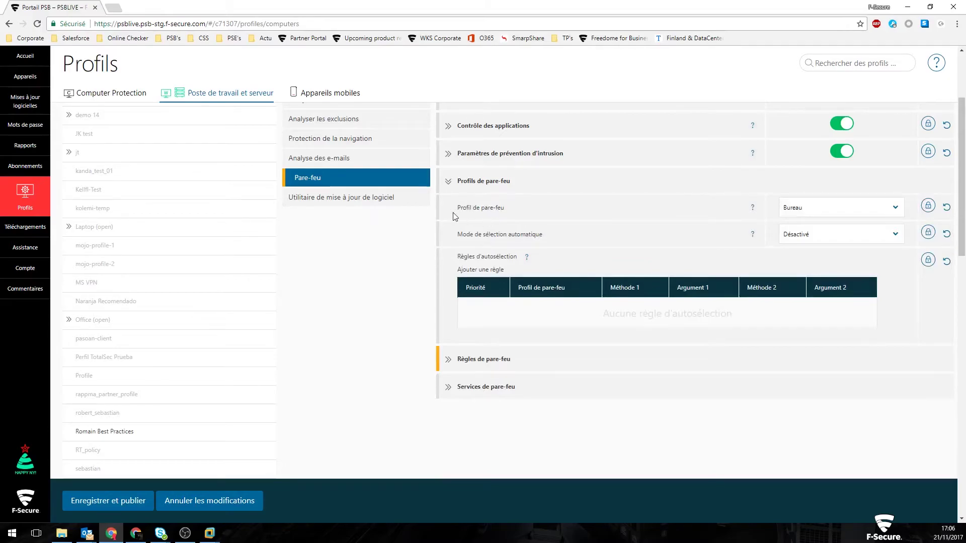
click(819, 212)
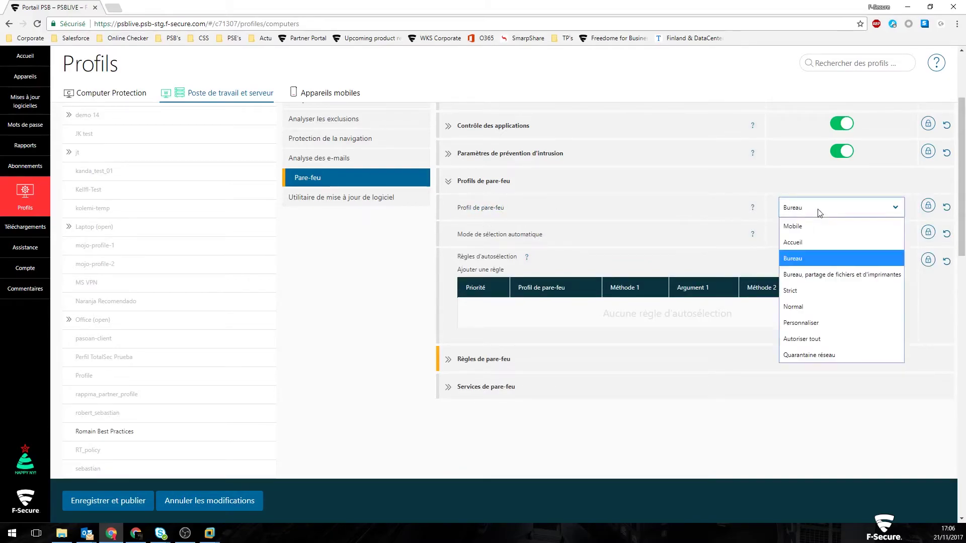
click(810, 278)
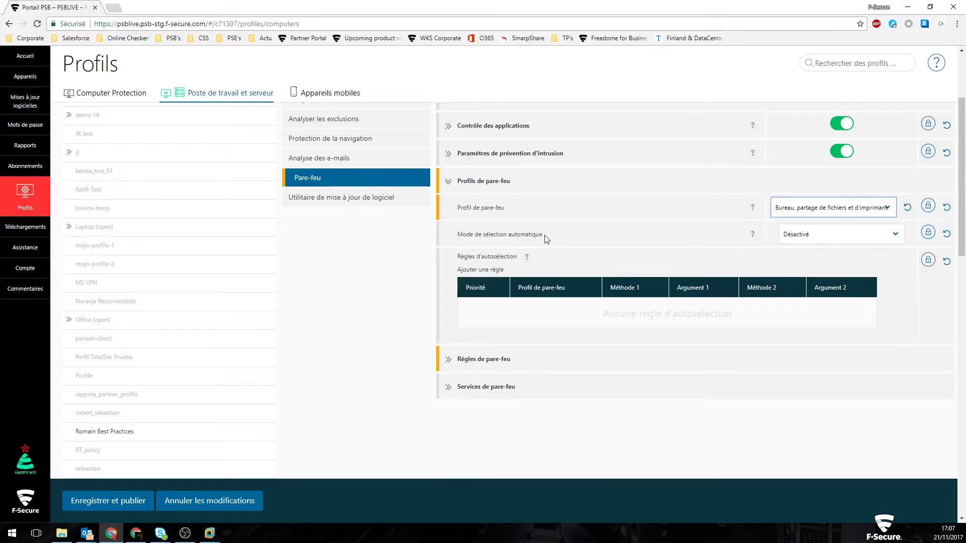
Step: Check the available choices for "Mode de sélection automatique" in the firewall profiles section
click(802, 242)
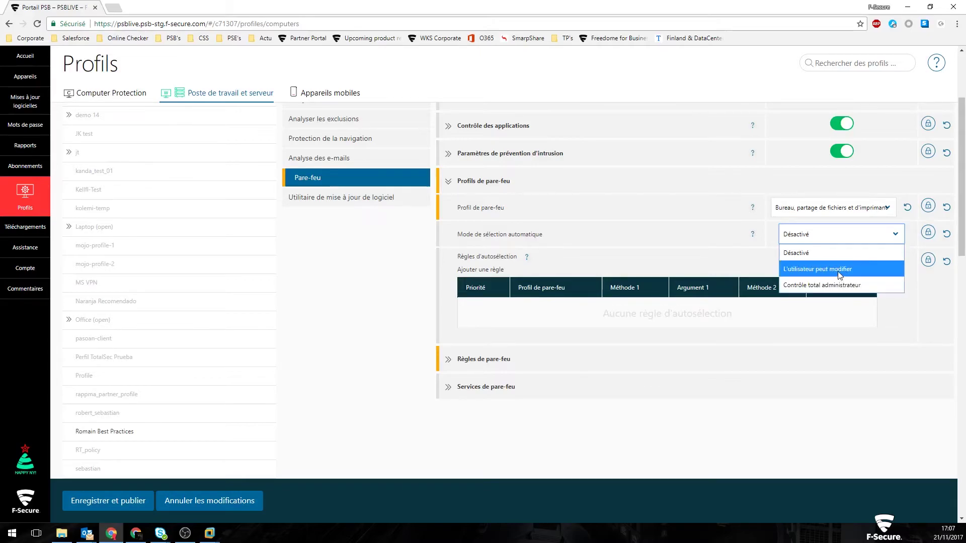
click(710, 262)
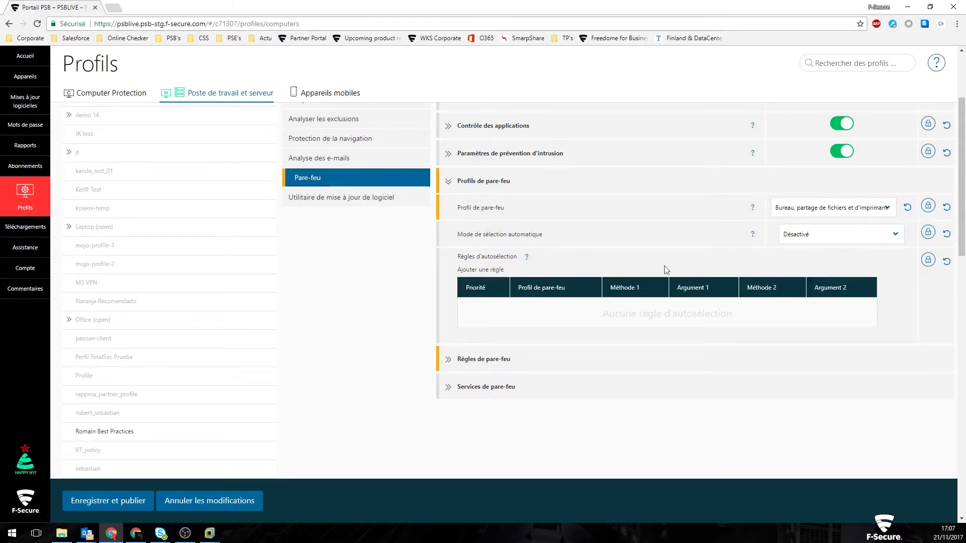
Step: Start an autoselection rule with priority 1, profile "Bureau, partage de fichiers et d'imprimantes", and method 1 "Adresse IP du serveur DNS" with argument 9.9.9.9
click(486, 270)
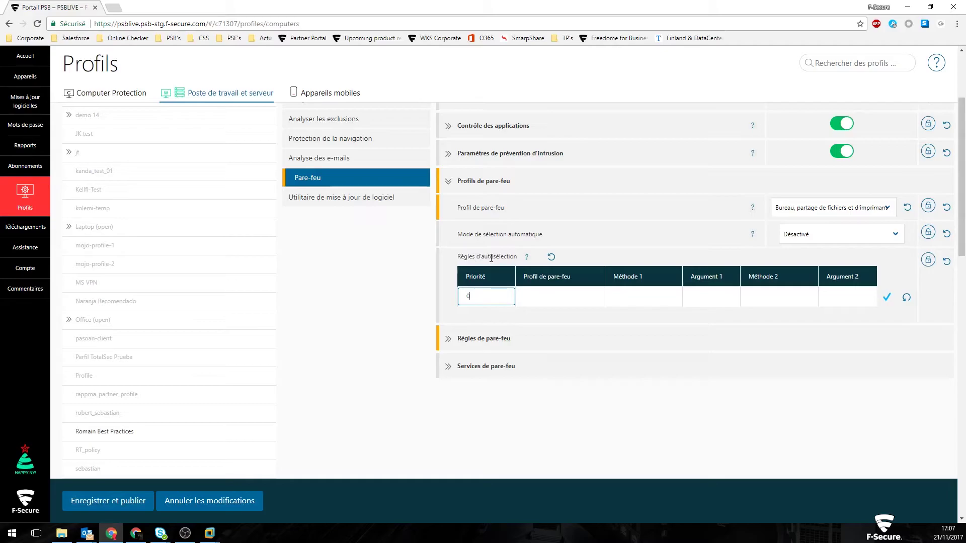
drag(472, 296, 447, 294)
text(1)
click(553, 298)
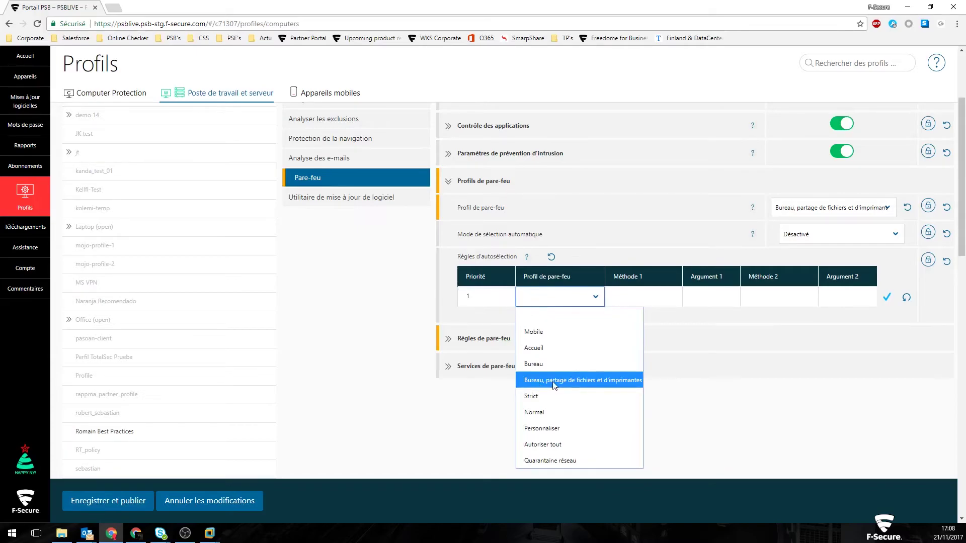
click(554, 383)
click(642, 299)
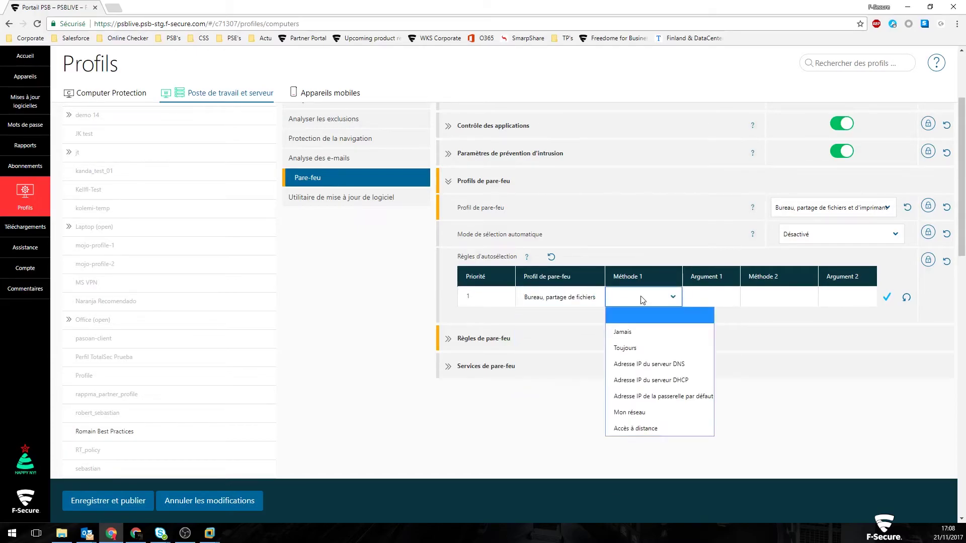
click(659, 363)
click(709, 298)
text(9.9.9.9)
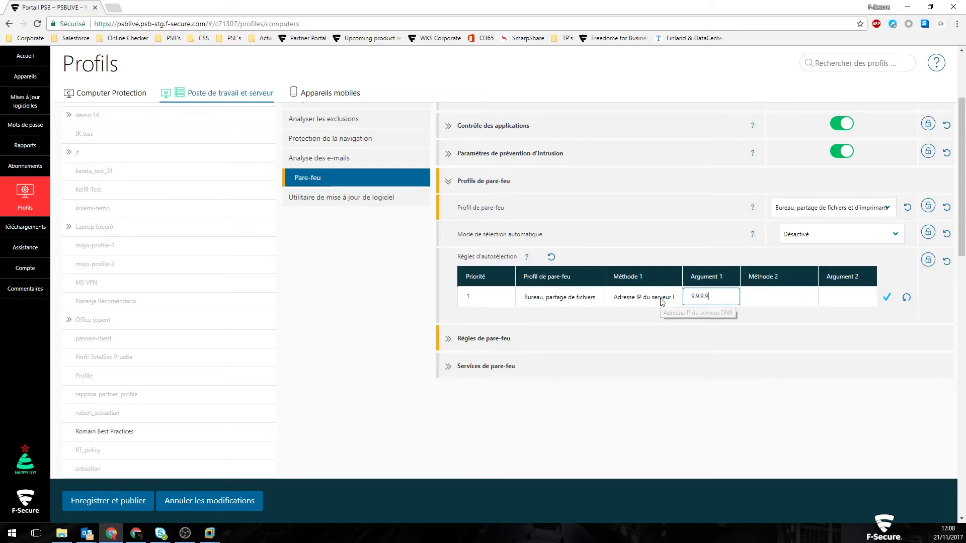
Step: Set the rule's method 2 to "Adresse IP du serveur DHCP" with argument 1.1.1.1 and validate the rule
click(745, 298)
click(768, 299)
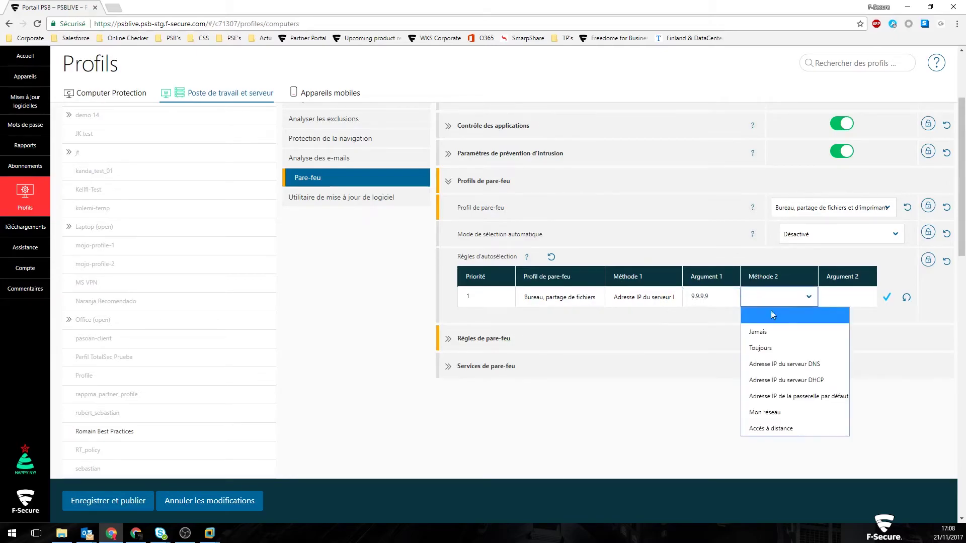
click(794, 380)
click(847, 300)
text(1.1.1.1)
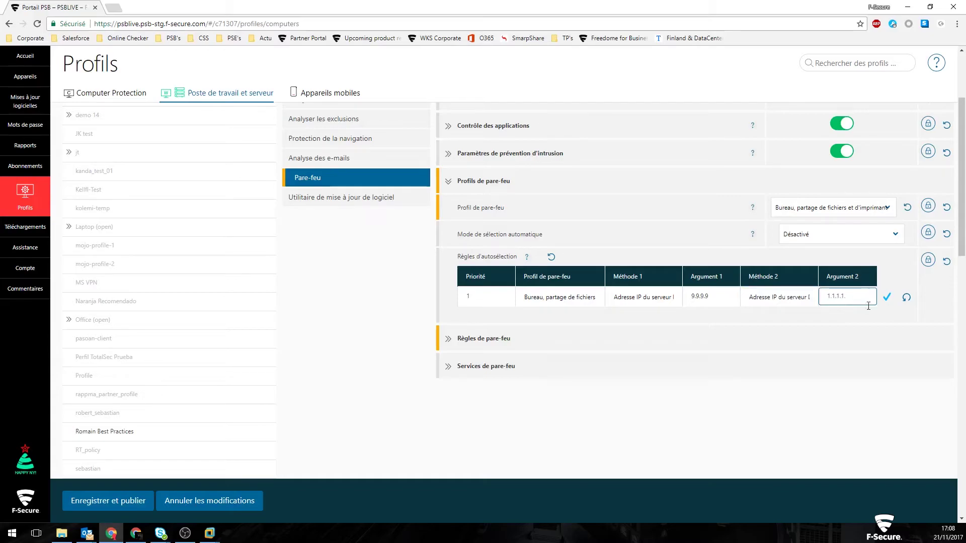
click(889, 298)
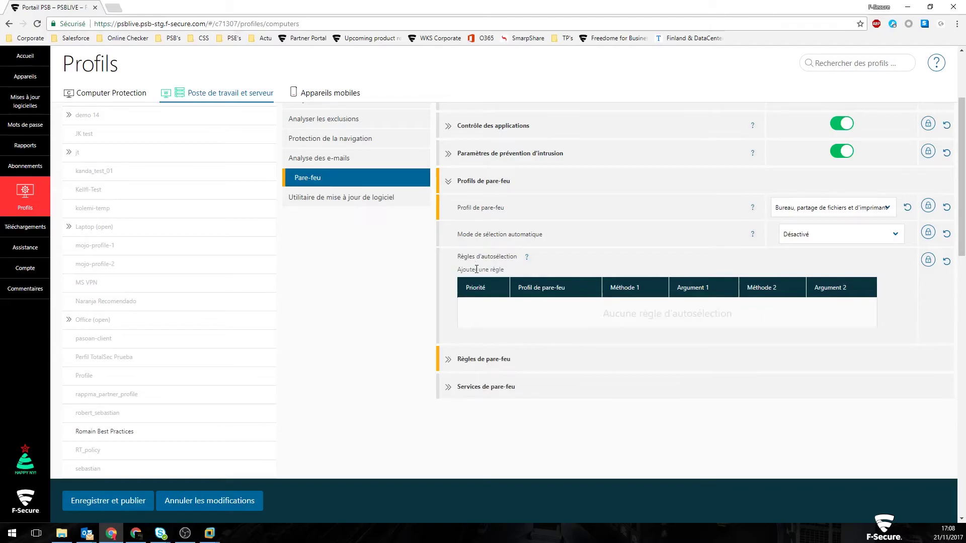
Step: Add an autoselection rule with priority 45, profile "Strict" and method 1 "Toujours", and save and publish the profile
click(478, 269)
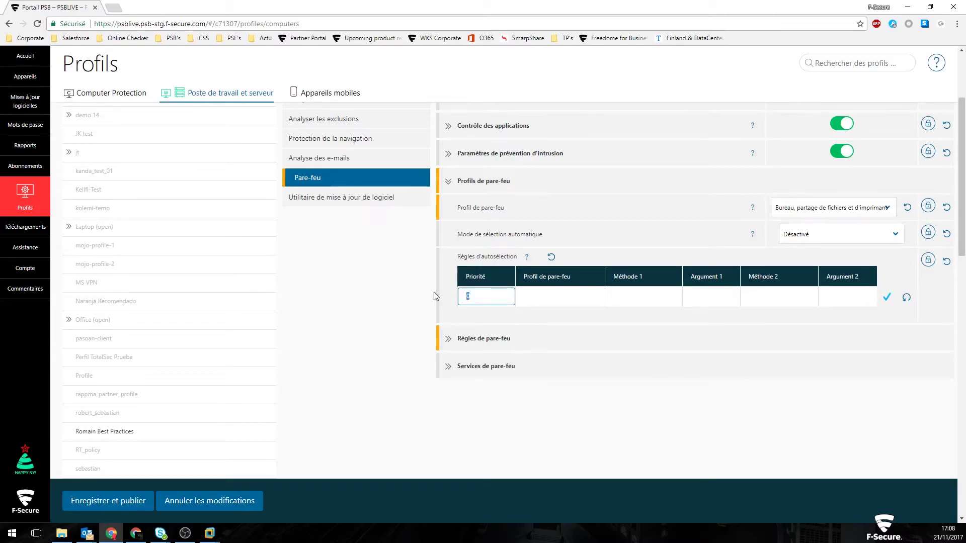
text(45)
click(550, 298)
click(550, 298)
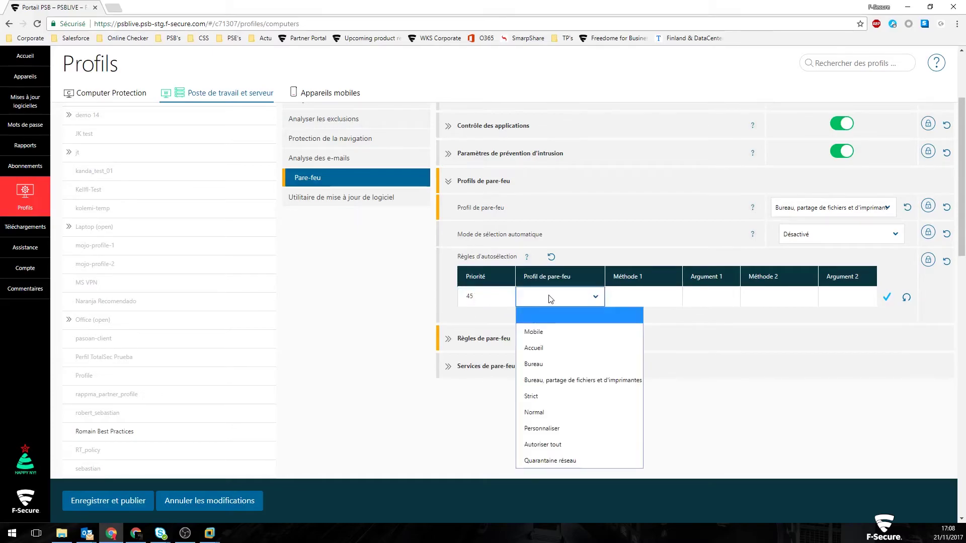
click(551, 395)
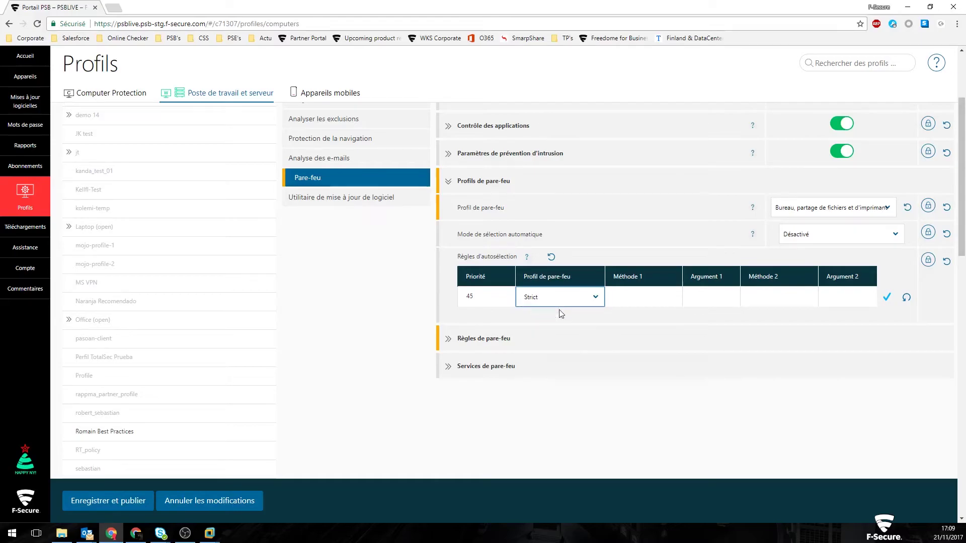
click(648, 300)
click(657, 353)
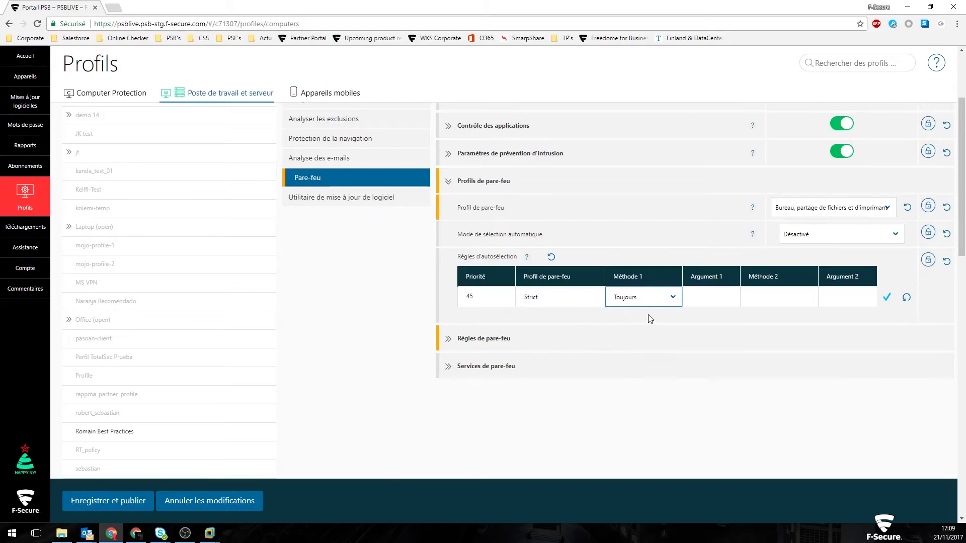
click(886, 297)
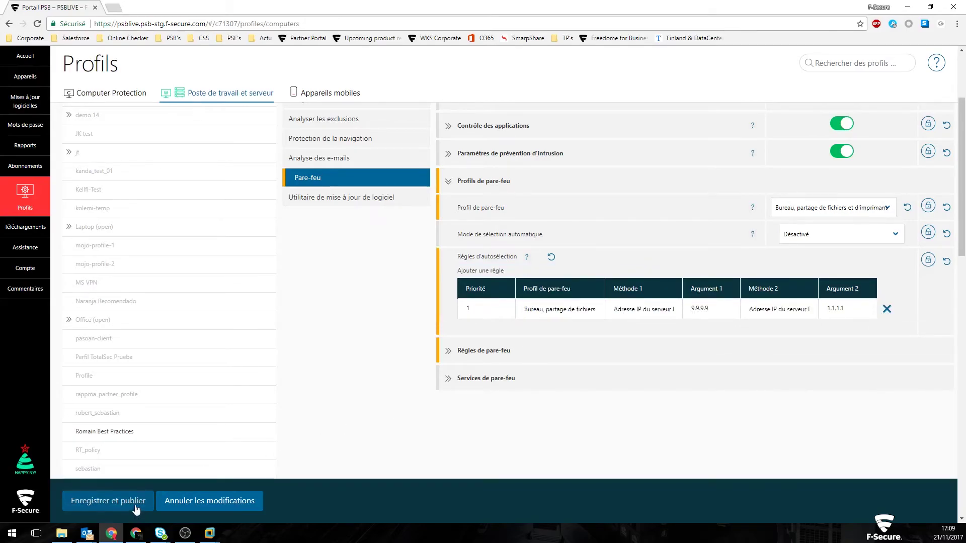
click(135, 507)
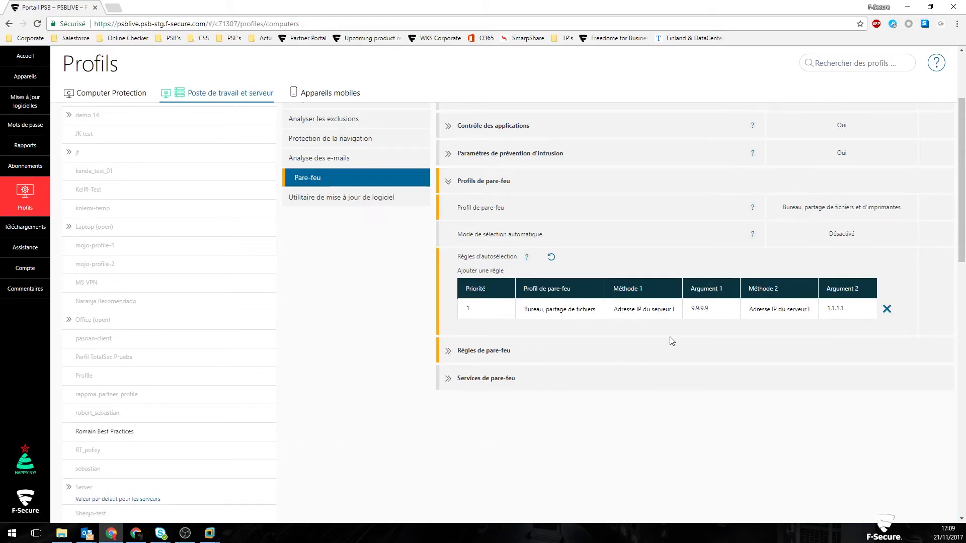
Step: Examine the "Mode de sélection automatique" choices and the intrusion prevention settings, including "Gravité de l'alerte", and collapse both sections
click(810, 240)
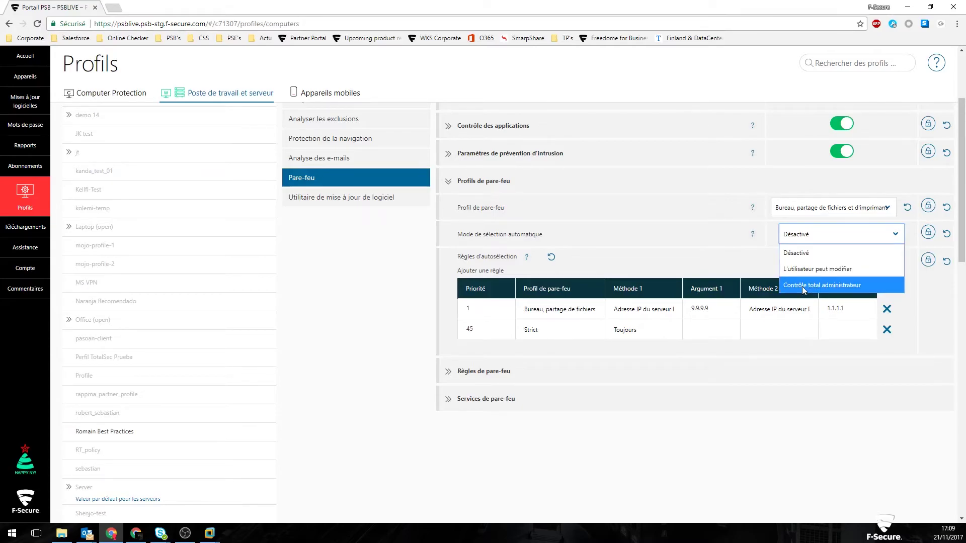
click(713, 268)
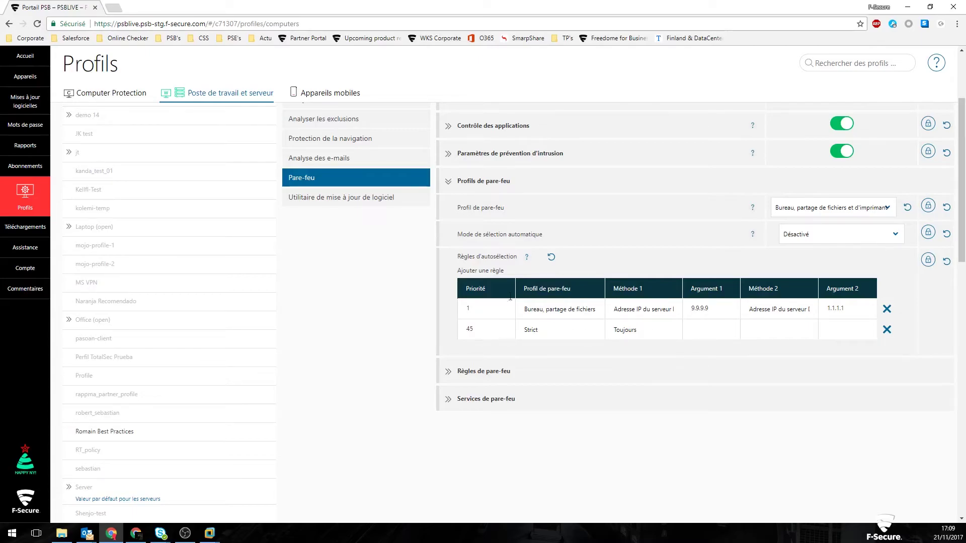
click(473, 178)
click(481, 156)
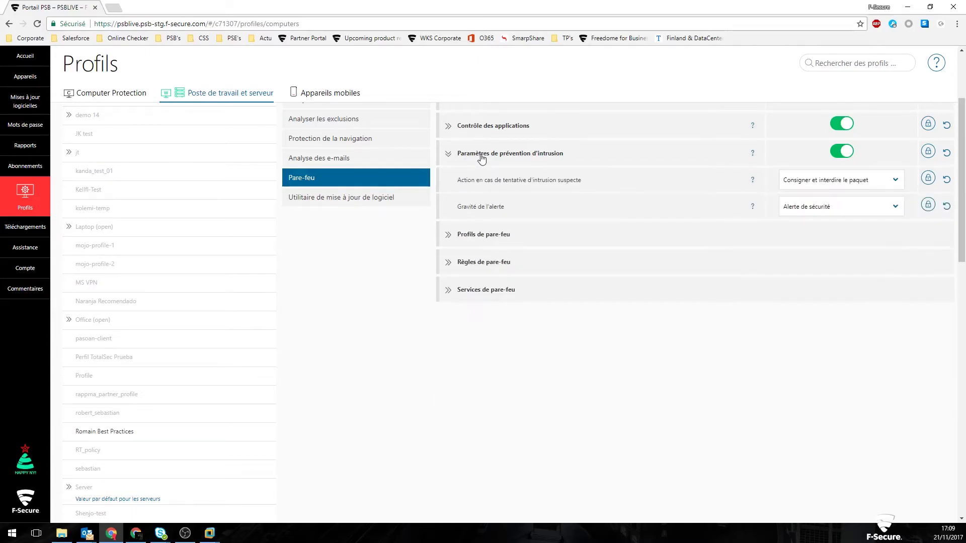
scroll(656, 278, up, 2)
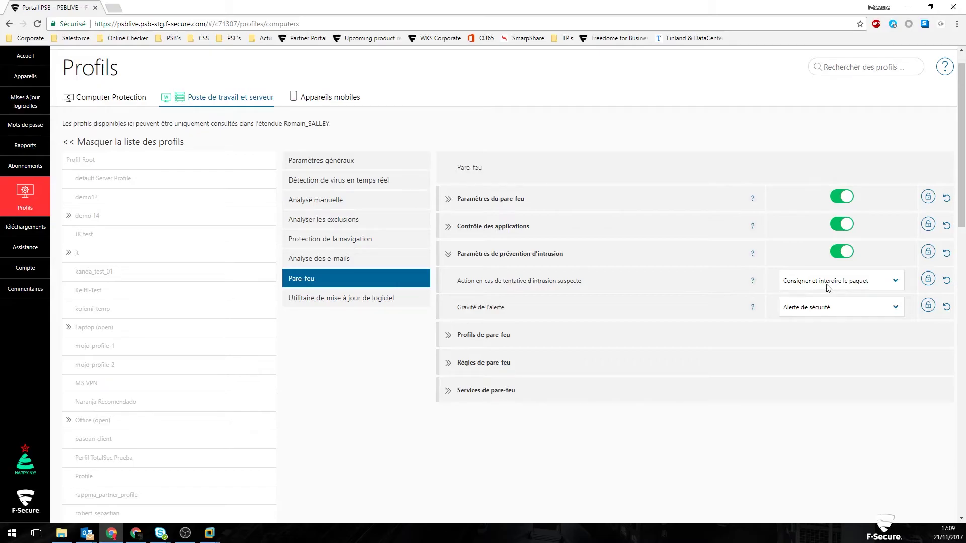
click(807, 315)
click(808, 315)
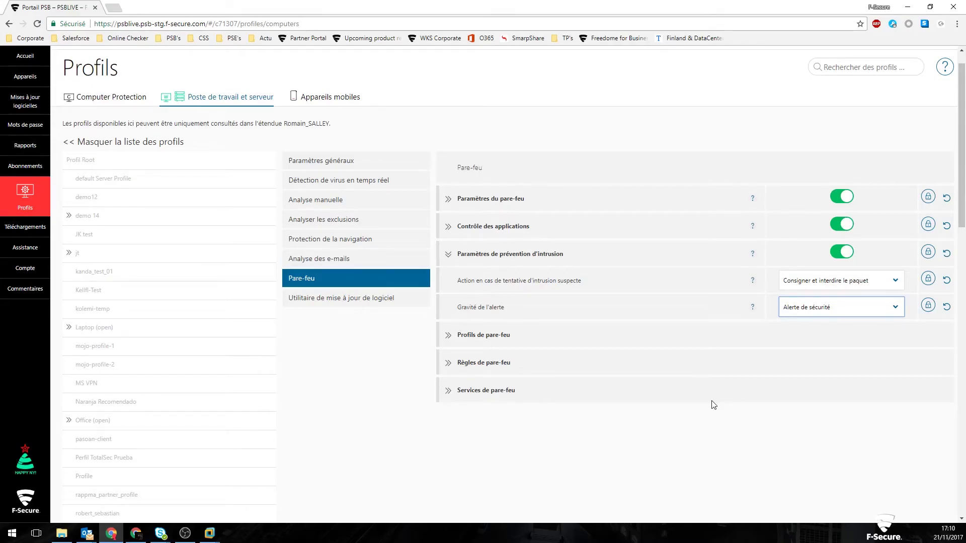
click(447, 255)
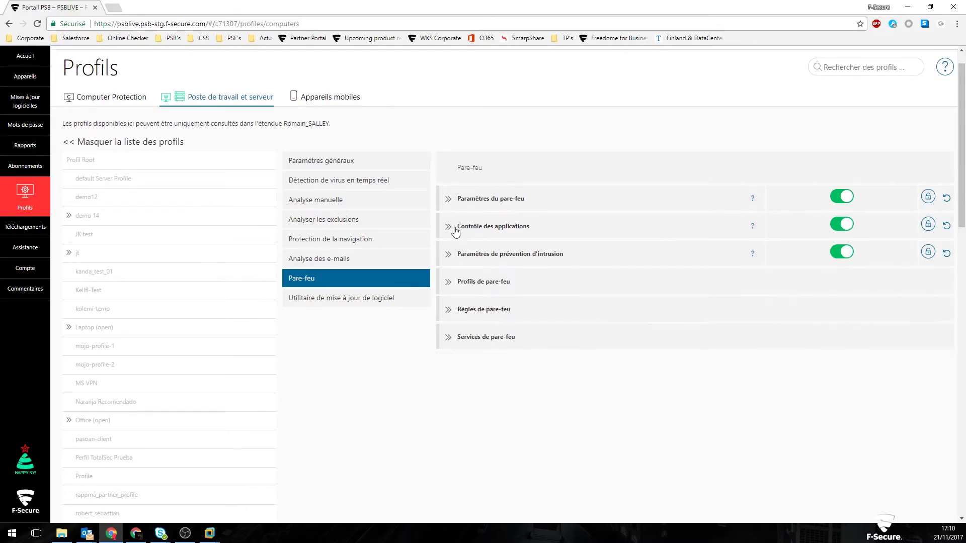
Step: Under "Contrôle des applications", set the default action to "Autoriser" for client applications and "Refuser" for server applications
click(451, 227)
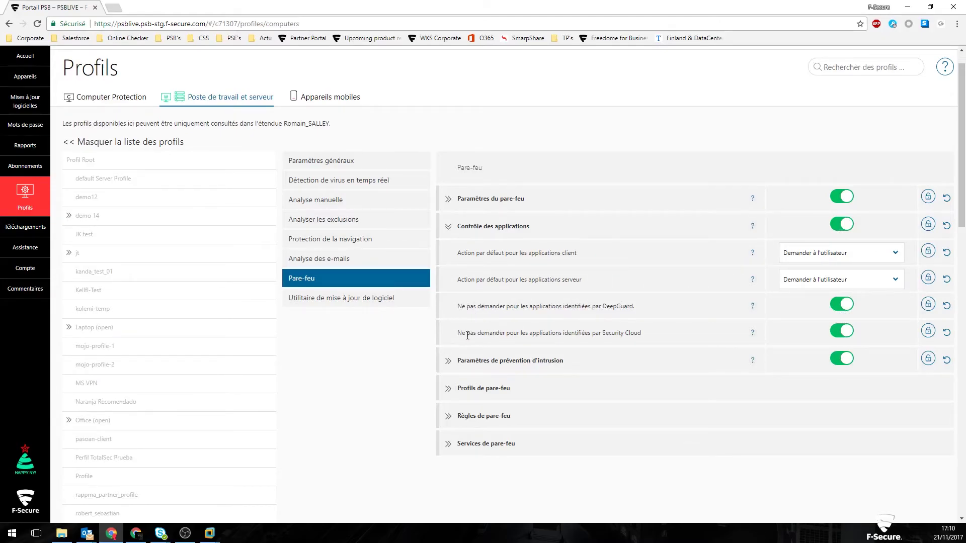
drag(602, 306, 640, 333)
click(664, 318)
double_click(569, 252)
double_click(571, 280)
click(816, 256)
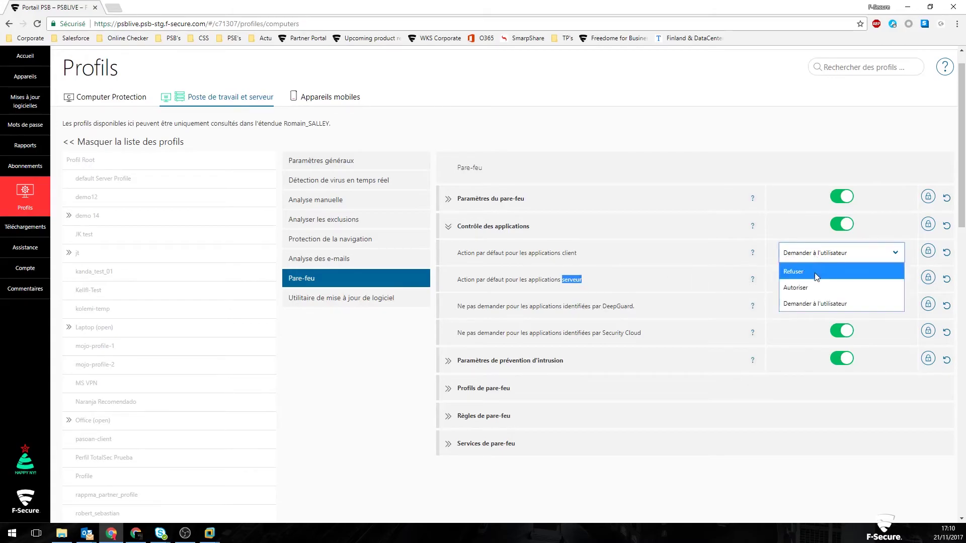
click(813, 287)
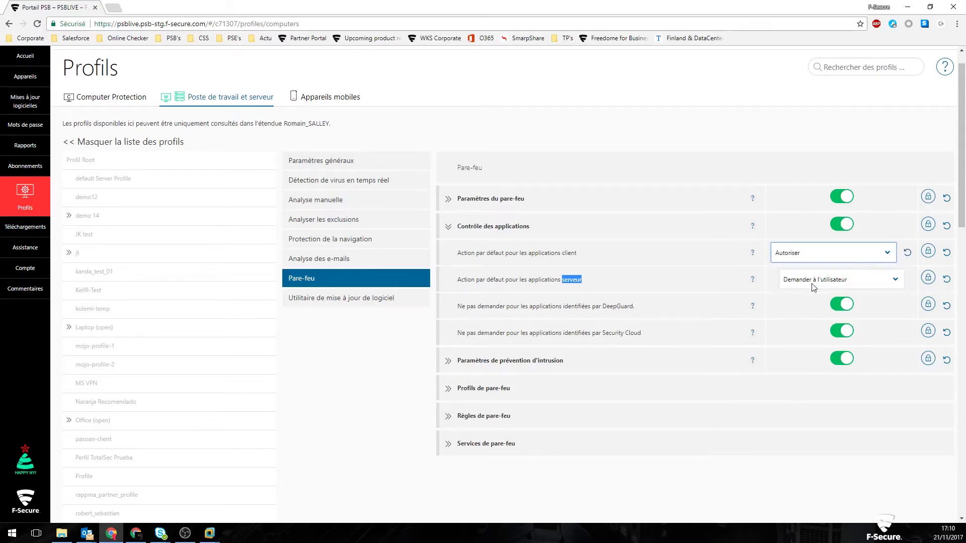
click(810, 280)
click(807, 297)
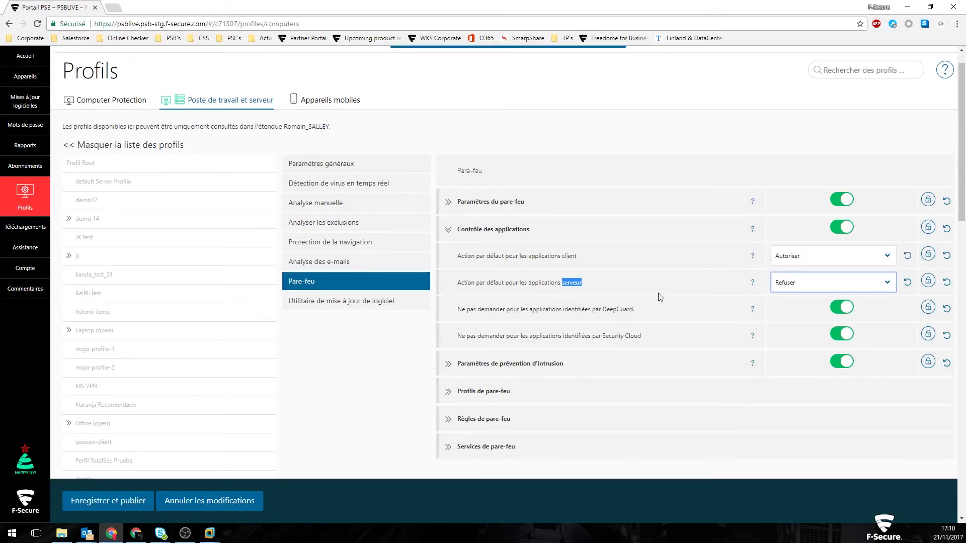
Step: Expand "Paramètres du pare-feu" and disable "Autoriser adaptateur réseau approuvé"
click(447, 203)
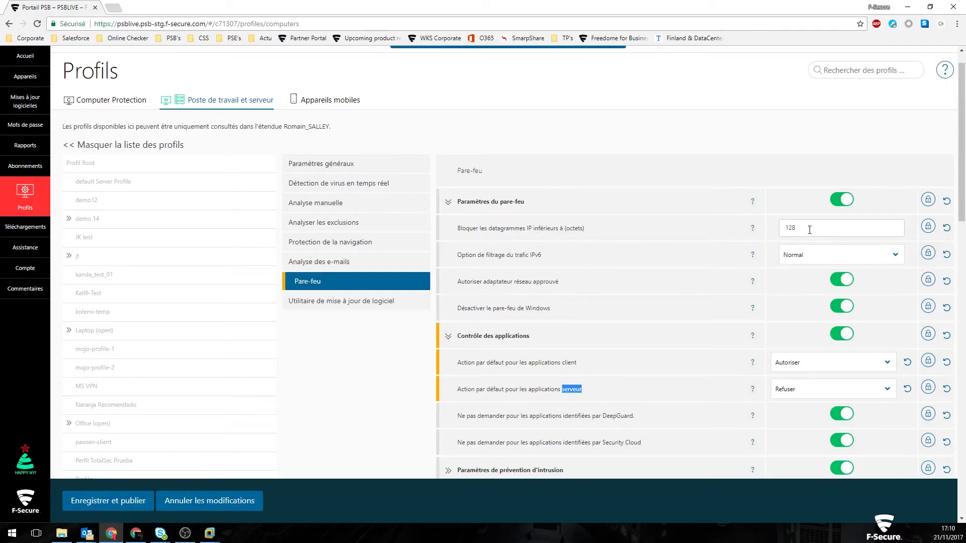
drag(809, 230, 773, 230)
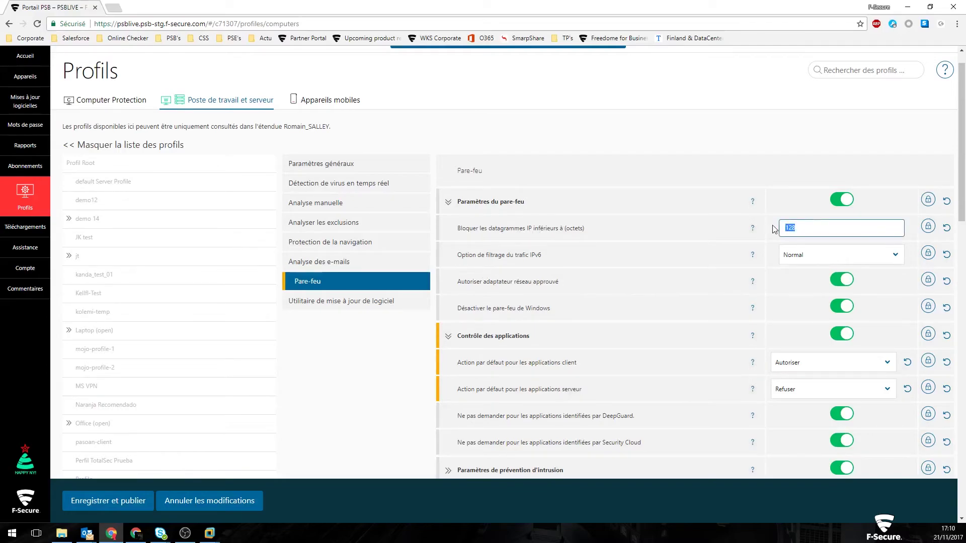
click(538, 263)
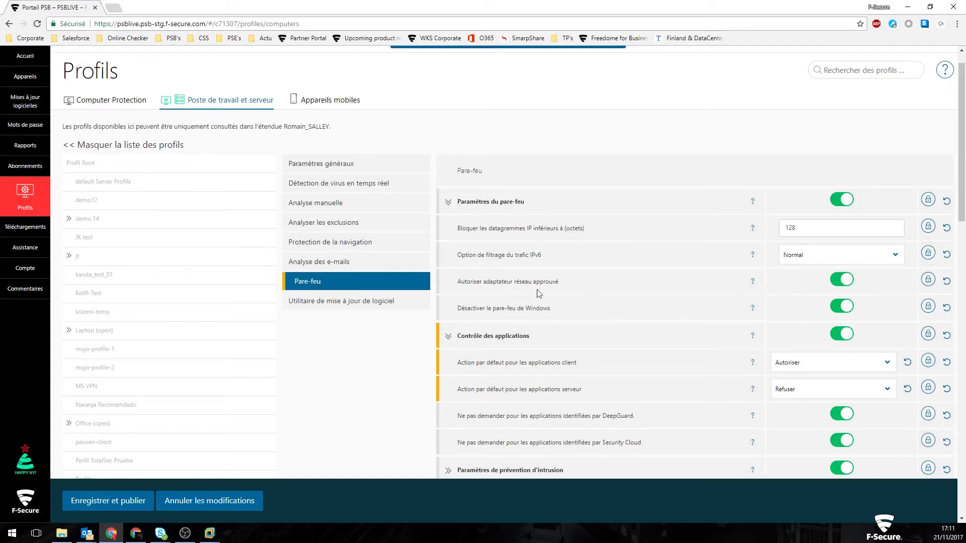
click(842, 282)
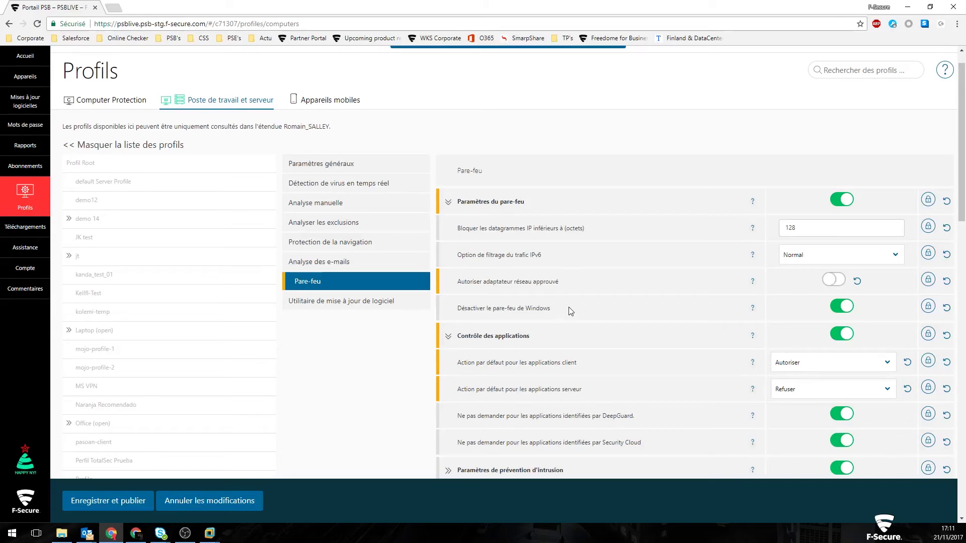
Step: In the software updater settings, set "Installer les mises à jour de sécurité automatiquement" to "Tous" and check the installation day choices
click(361, 302)
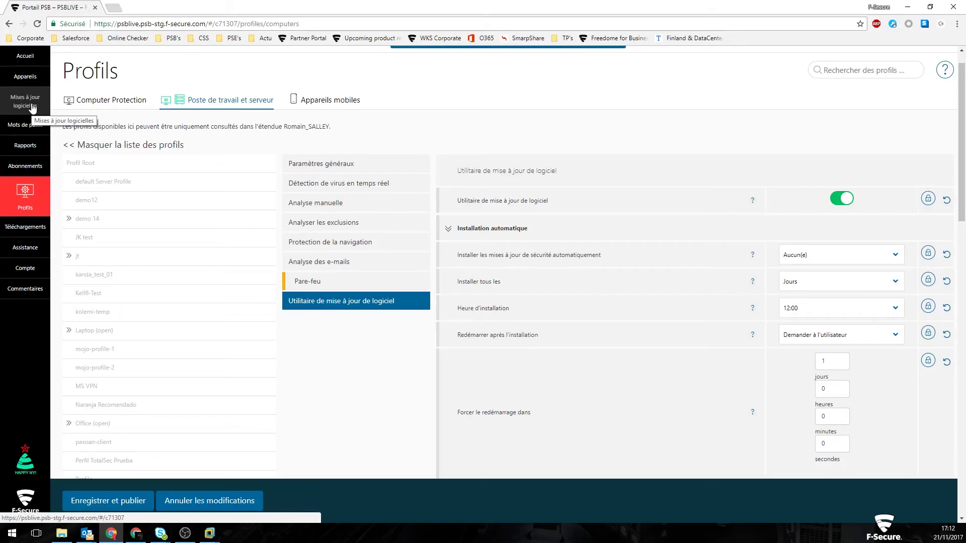
click(834, 262)
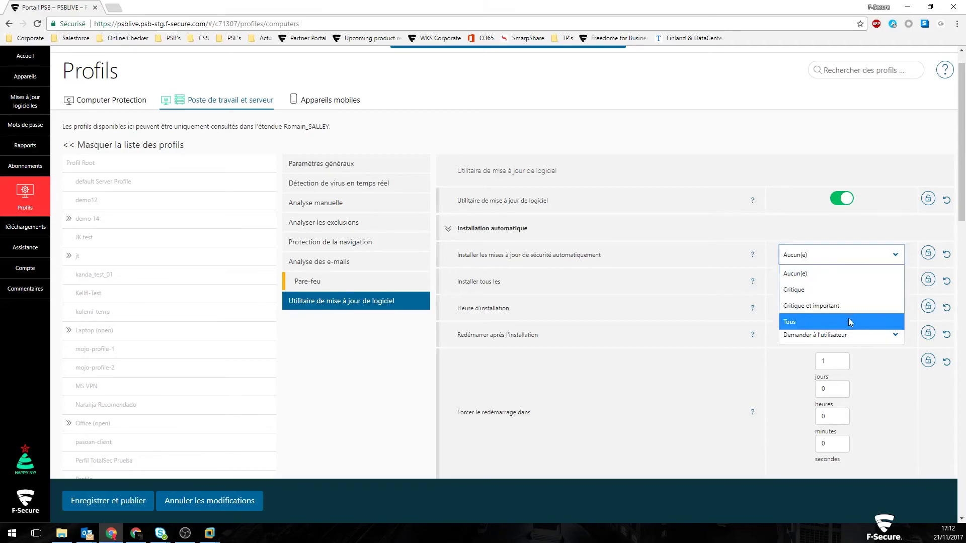
click(806, 322)
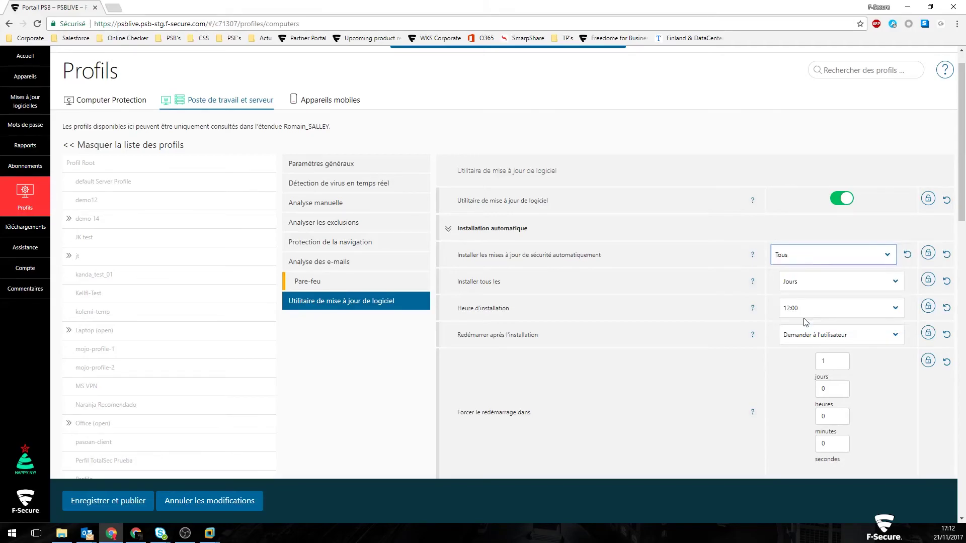
click(790, 284)
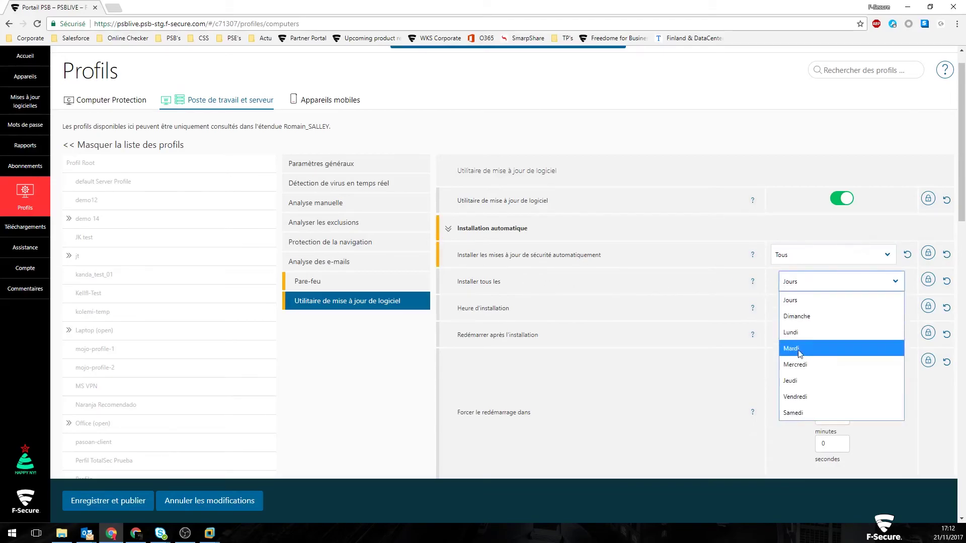
click(699, 305)
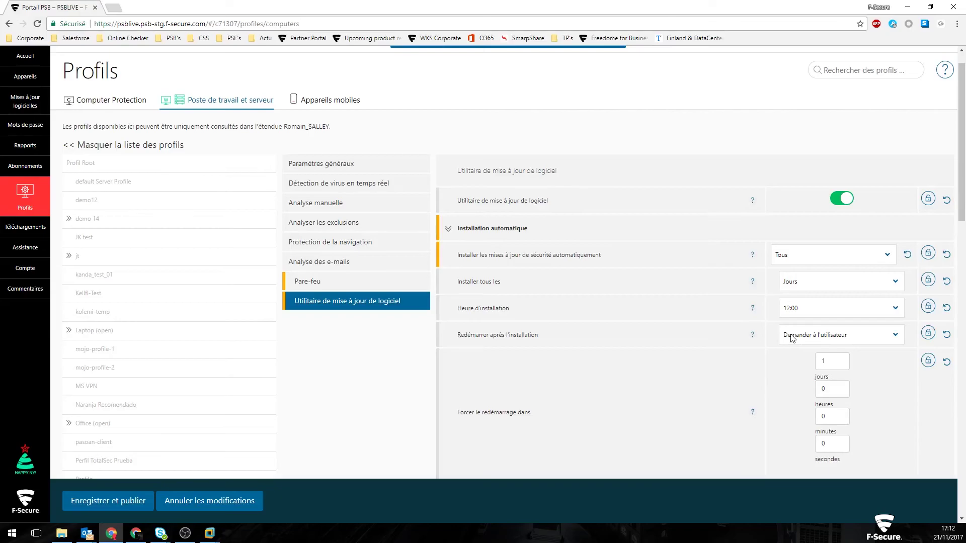
Step: Set "Forcer le redémarrage dans" to 0 days and 12 hours
double_click(821, 361)
key(BackSpace)
key(Tab)
text(12)
click(811, 360)
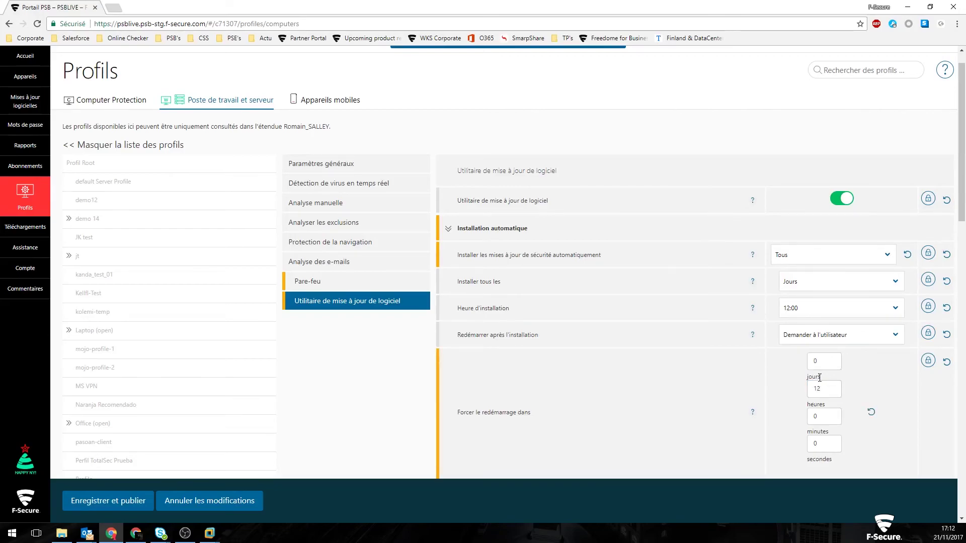
Step: Review the automatic installation settings and read the help and rule examples for "Exclure le logiciel de l'installation automatique"
scroll(772, 361, down, 2)
scroll(765, 348, down, 1)
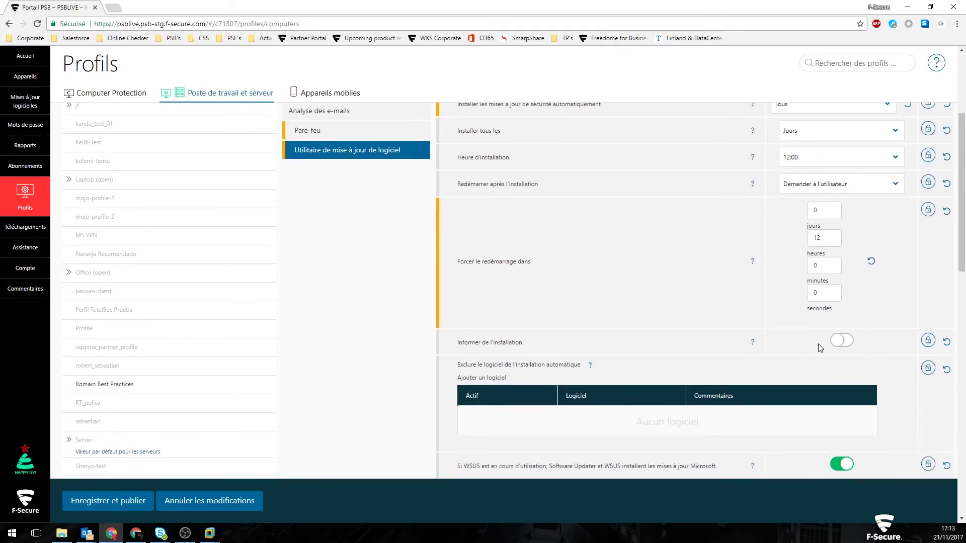
scroll(655, 363, down, 1)
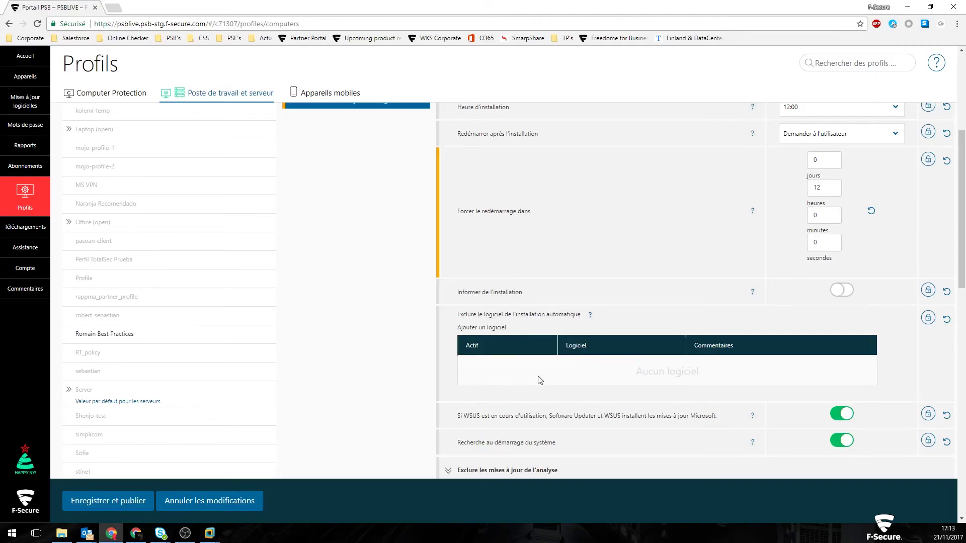
scroll(539, 380, up, 3)
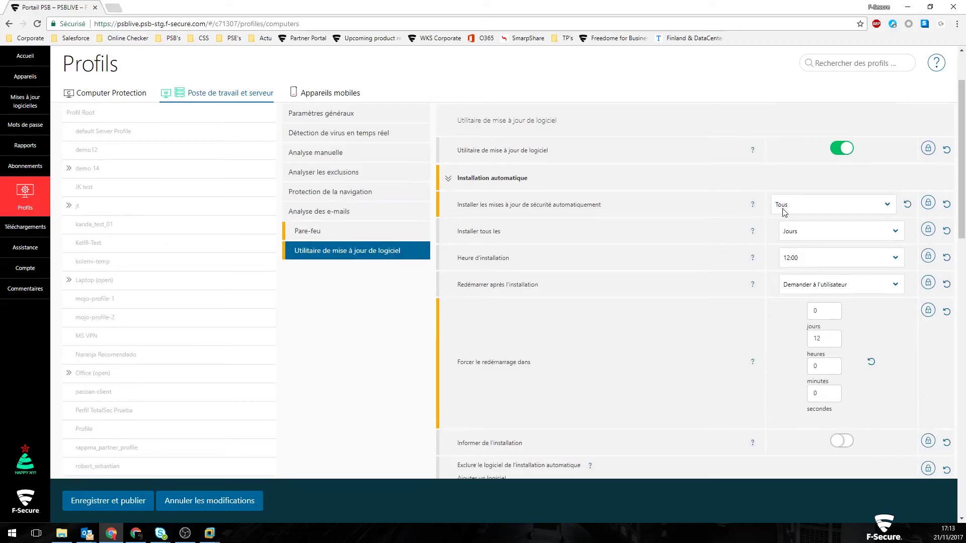
scroll(718, 257, down, 3)
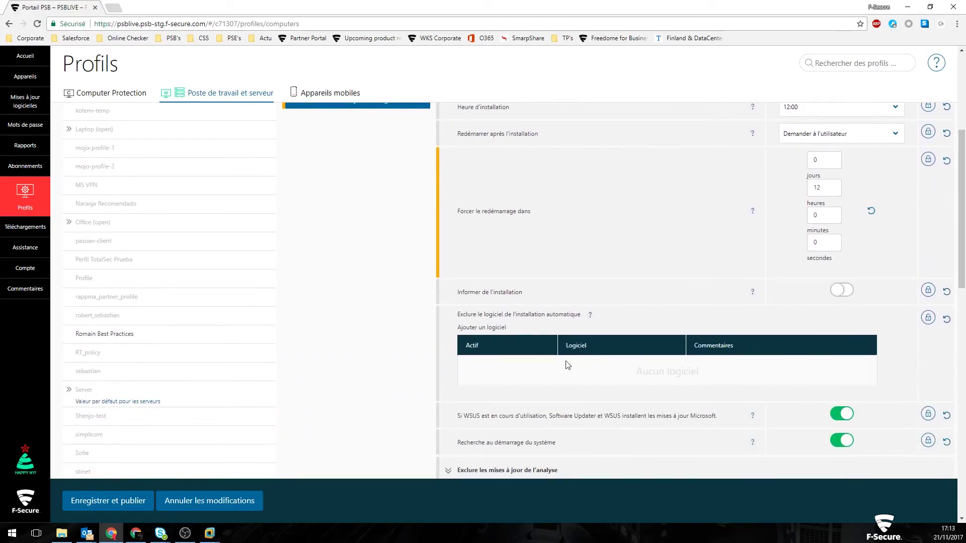
click(590, 317)
scroll(598, 297, down, 2)
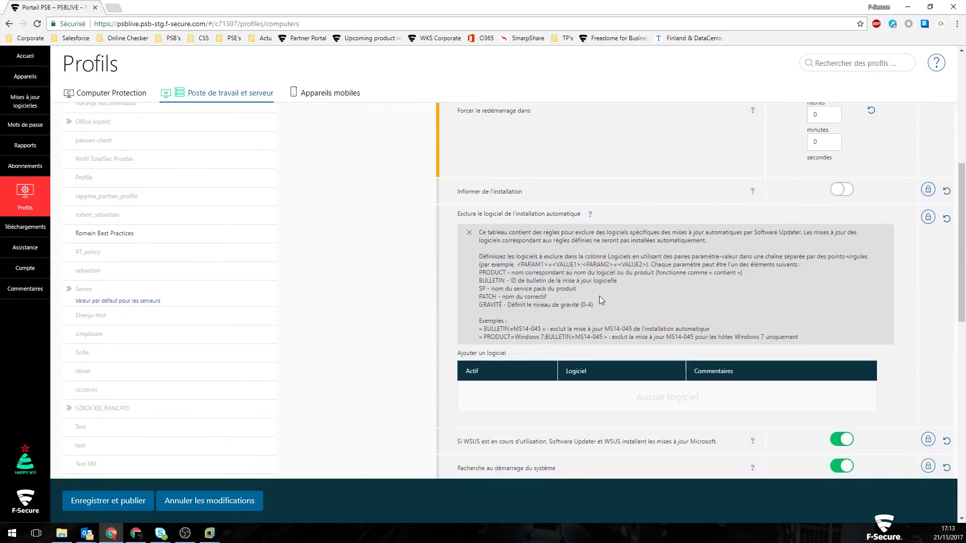
drag(483, 328, 542, 325)
drag(486, 337, 603, 337)
click(603, 336)
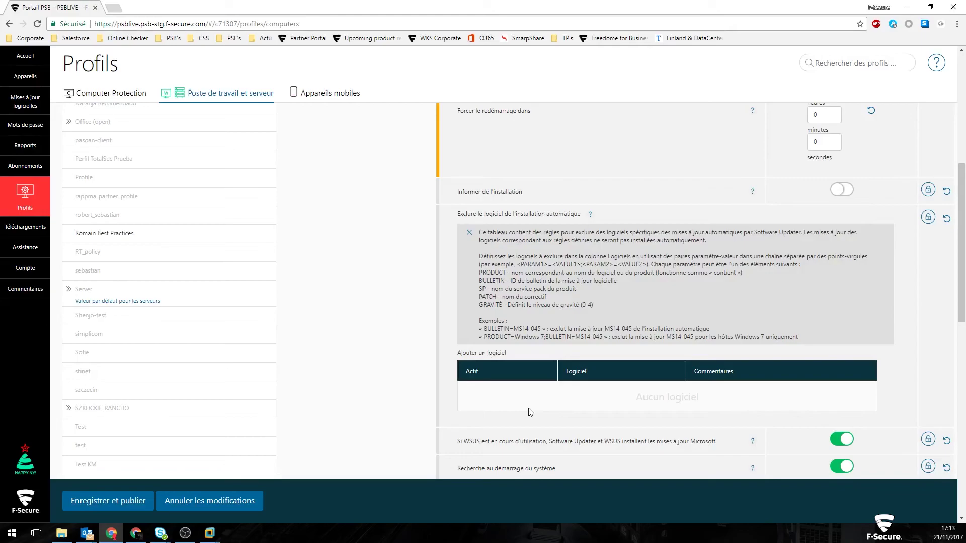
Step: Disable "Si WSUS est en cours d'utilisation, Software Updater et WSUS installent les mises à jour Microsoft", and save and publish the profile
scroll(534, 402, down, 4)
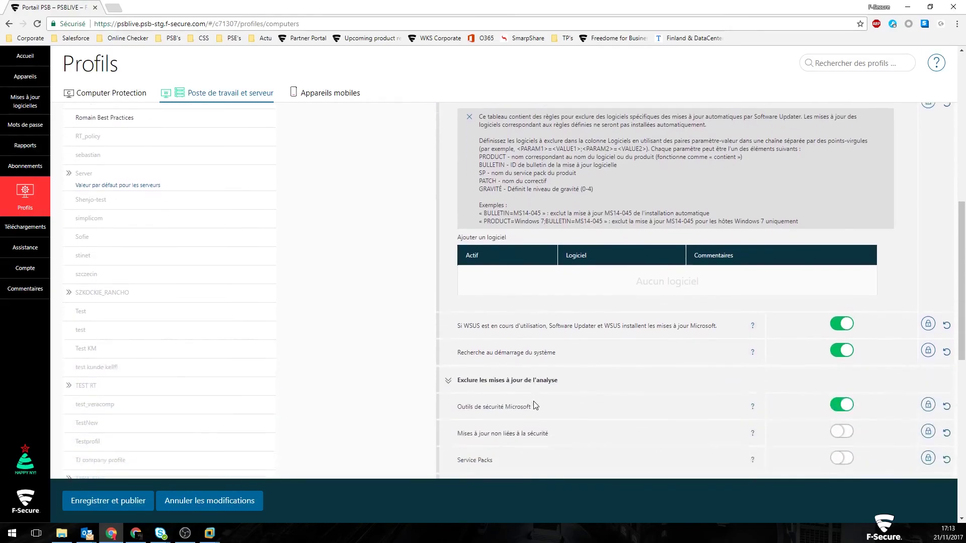
scroll(532, 392, down, 1)
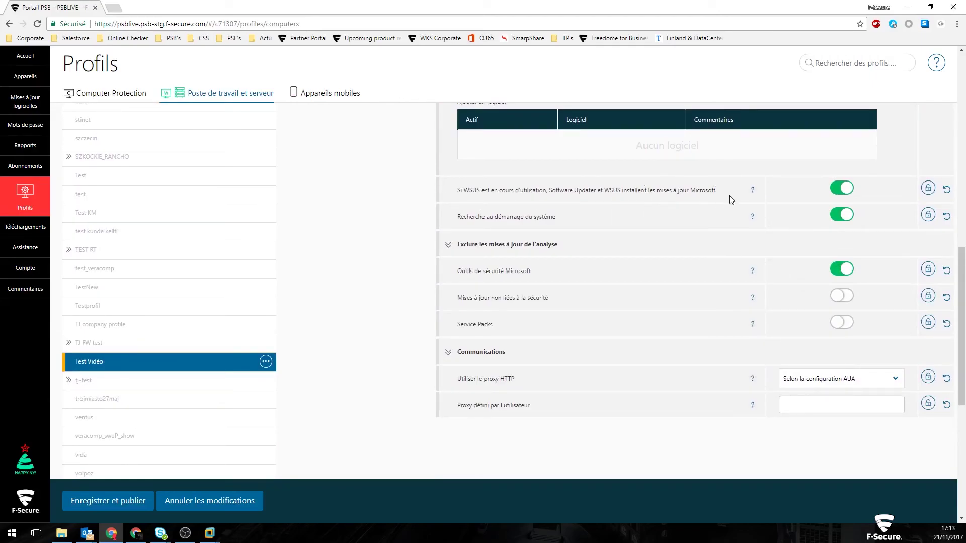
click(837, 190)
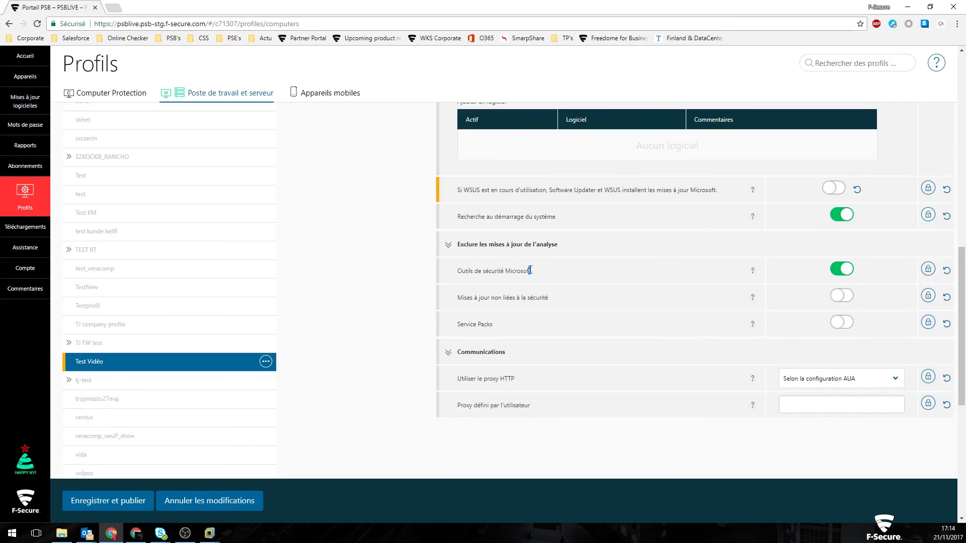
drag(458, 302, 548, 297)
scroll(766, 418, up, 15)
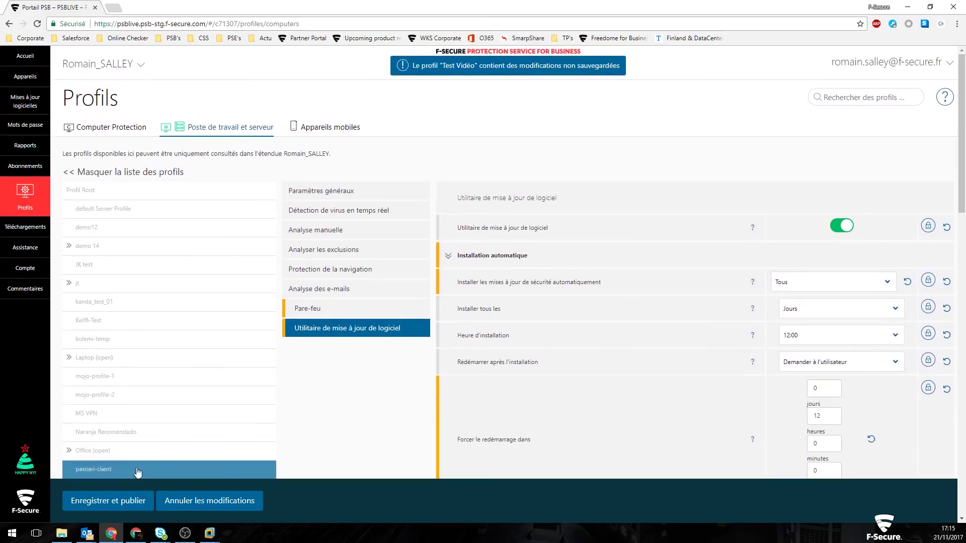
click(114, 501)
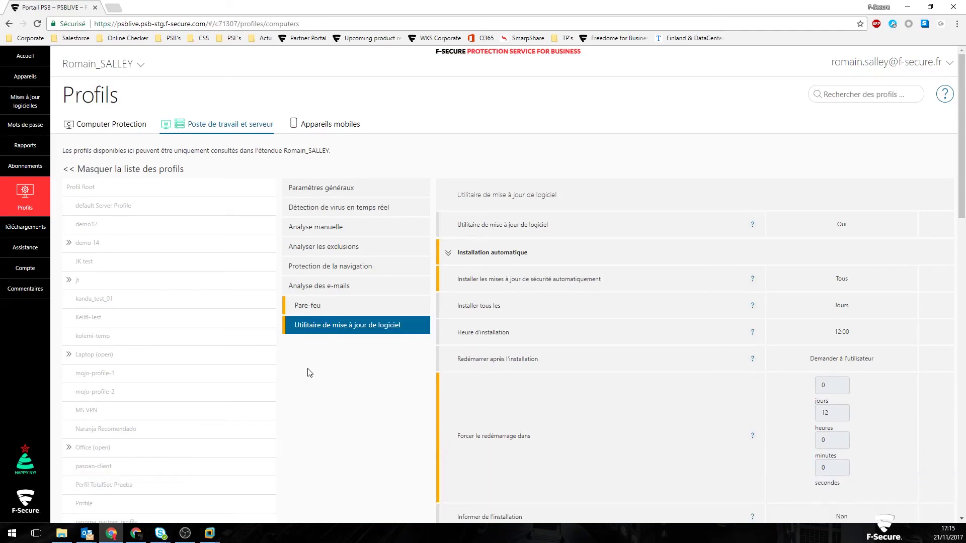
Step: Check the actions available for the "Test Vidéo" profile, including setting it as default for workstations or servers
scroll(307, 374, down, 3)
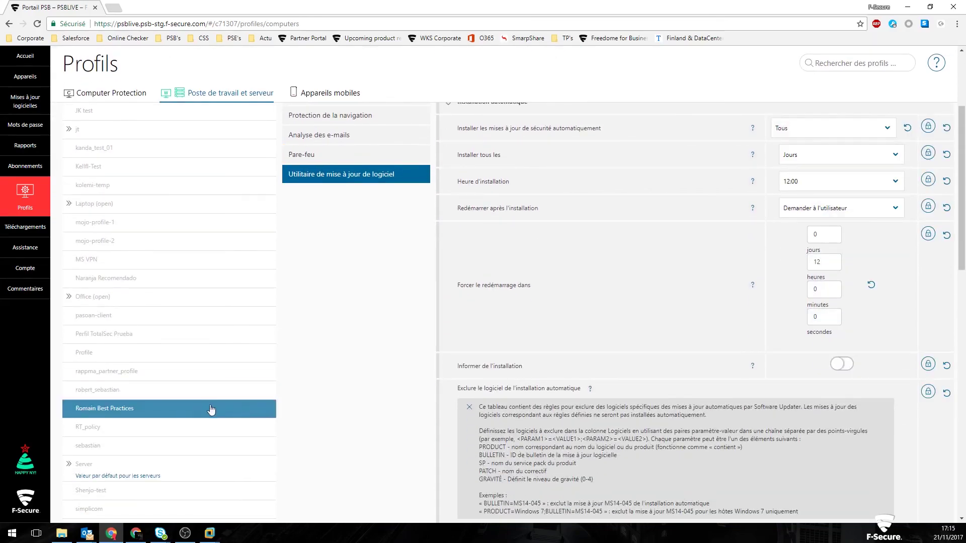
scroll(241, 402, down, 10)
click(265, 337)
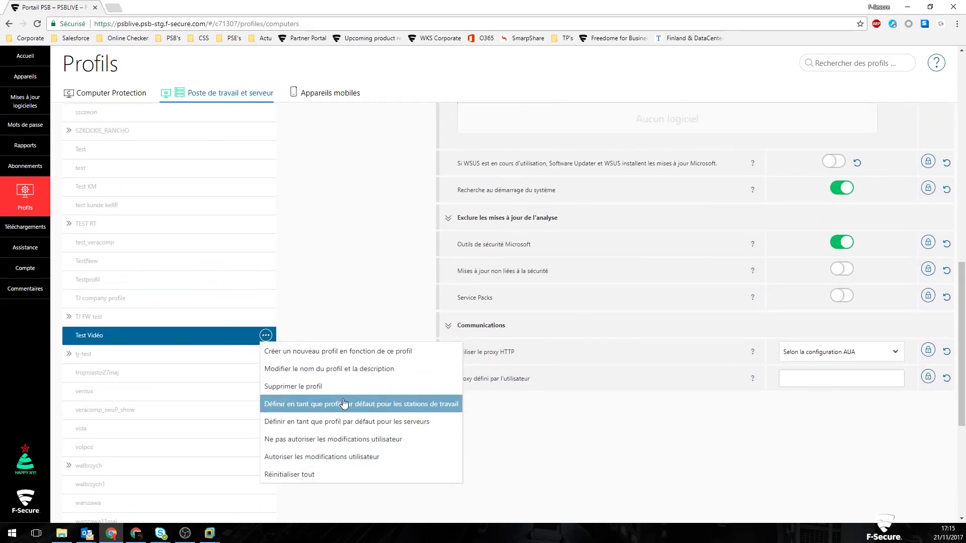
click(317, 296)
Step: Go to the device list and select the computers DESKTOP-VILLEDI and FSW1303
click(32, 78)
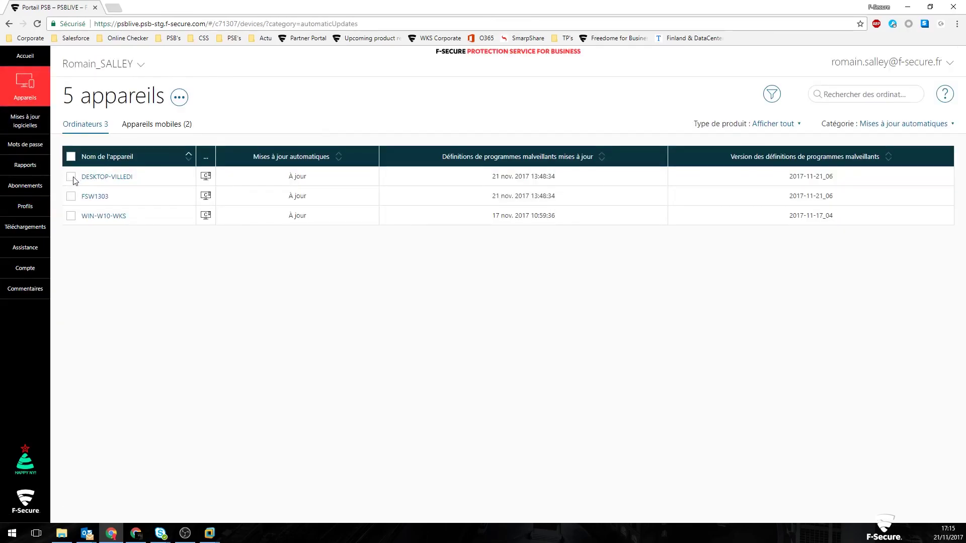
click(72, 178)
click(71, 197)
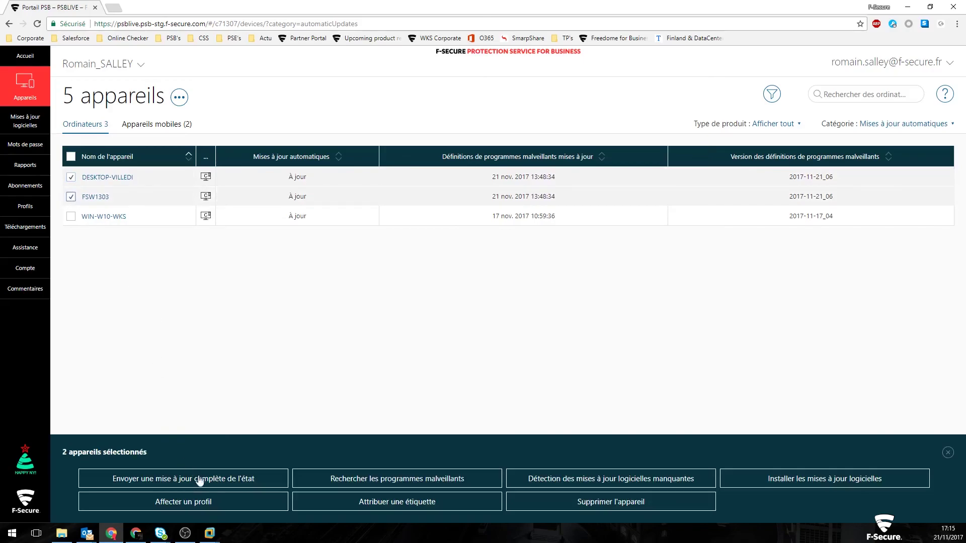